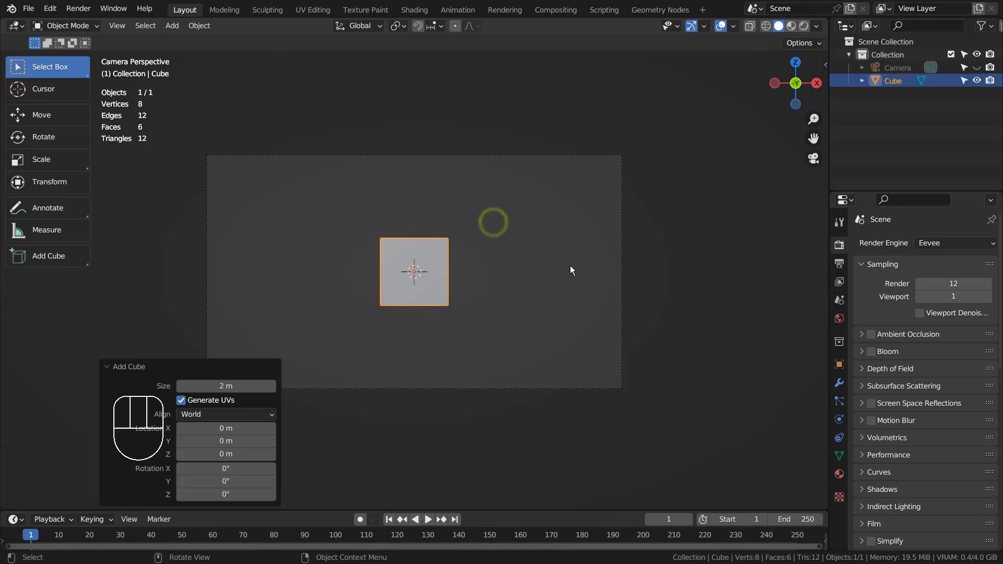
- Scale the cube down to about 0.22 and stretch it along Z into a tall, thin column
{"action": "key", "text": "s"}
{"action": "left_click", "coordinate": [450, 273]}
{"action": "key", "text": "s"}
{"action": "key", "text": "z"}
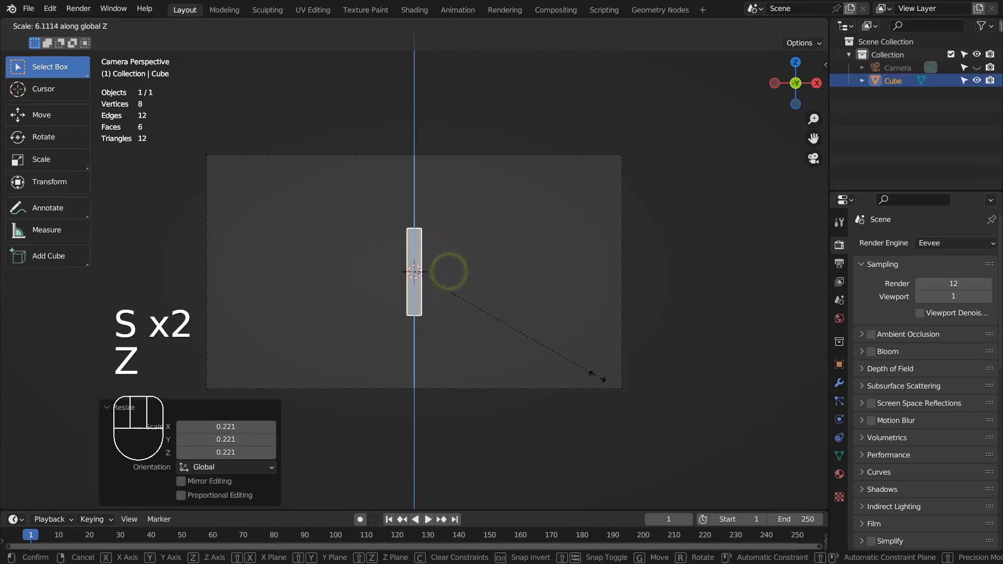
{"action": "left_click", "coordinate": [726, 470]}
- Move the column near the camera frame's left edge and duplicate it five times across the frame at varied heights
{"action": "key", "text": "g"}
{"action": "left_click", "coordinate": [544, 478]}
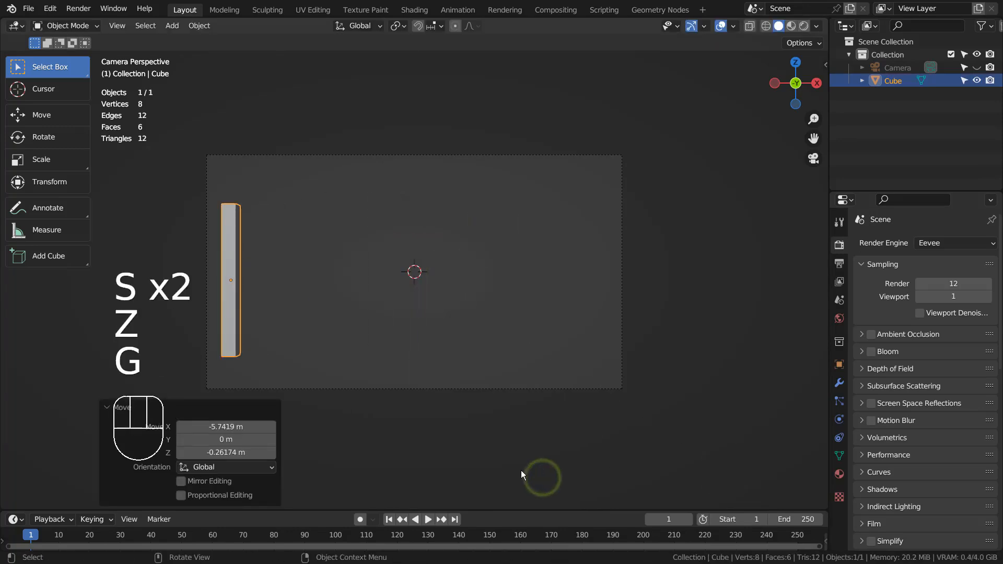
{"action": "key", "text": "shift+d"}
{"action": "left_click", "coordinate": [591, 439]}
{"action": "key", "text": "shift+d"}
{"action": "left_click", "coordinate": [689, 460]}
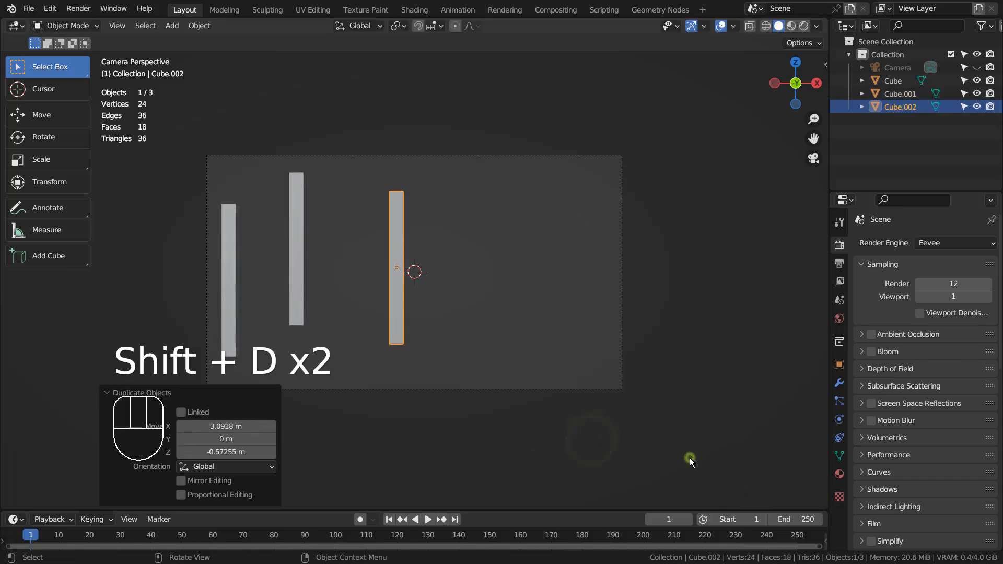
{"action": "key", "text": "shift+d"}
{"action": "left_click", "coordinate": [753, 425]}
{"action": "key", "text": "shift+d"}
{"action": "left_click", "coordinate": [17, 470]}
{"action": "key", "text": "shift+d"}
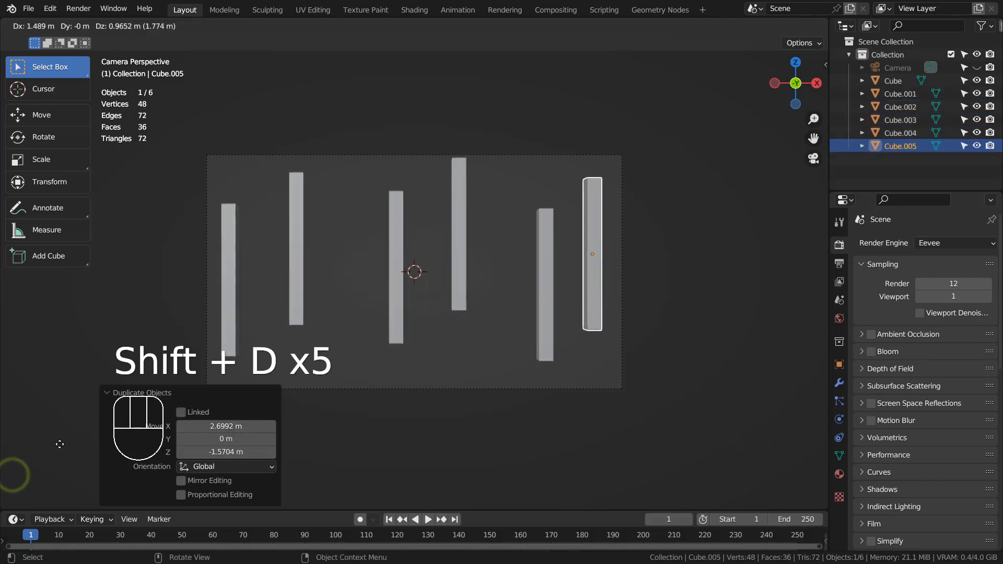
{"action": "left_click", "coordinate": [16, 470]}
{"action": "left_click", "coordinate": [509, 186]}
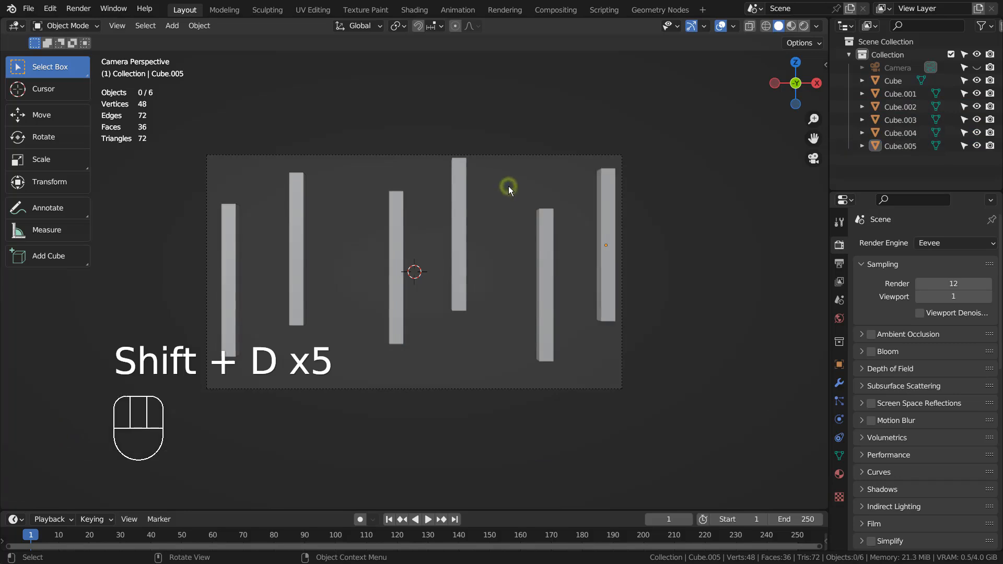
- Add a plane and rotate it 90° about X so it faces the camera
{"action": "key", "text": "shift+a"}
{"action": "mouse_move", "coordinate": [497, 194]}
{"action": "left_click", "coordinate": [530, 196]}
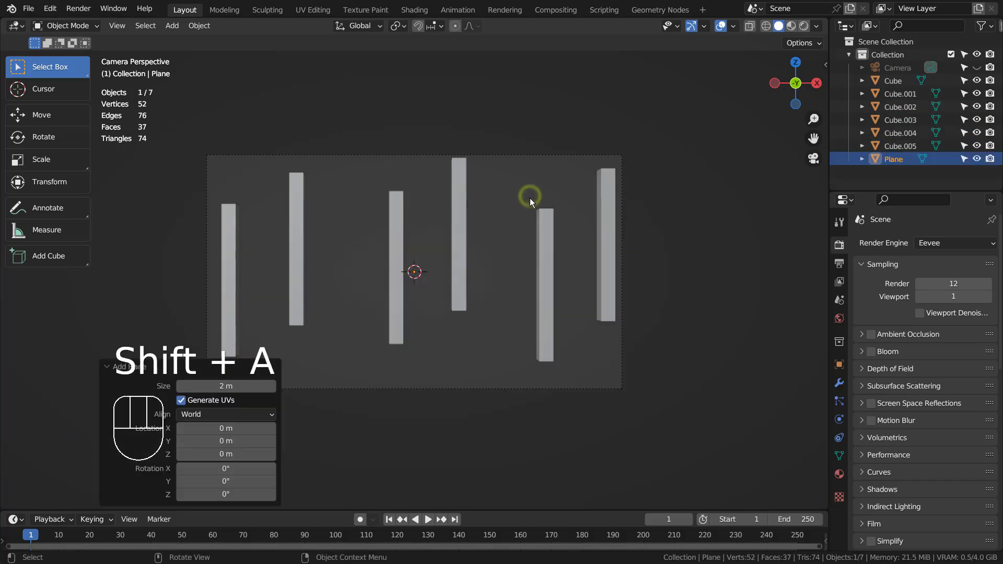
{"action": "type", "text": "rx90"}
{"action": "key", "text": "Return"}
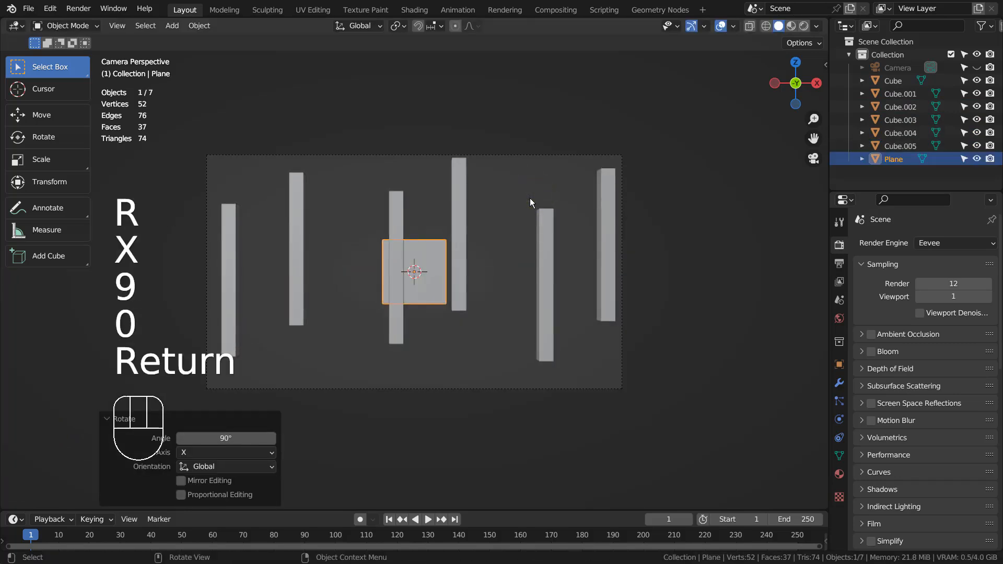
- Enlarge the plane uniformly and stretch it about 4.17 times along X, past both sides of the camera frame
{"action": "key", "text": "s"}
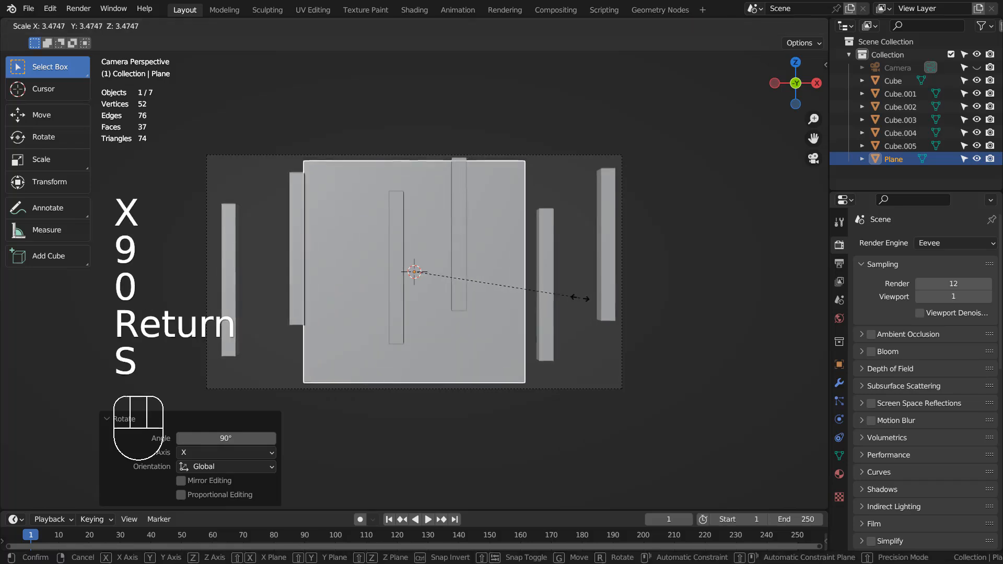
{"action": "left_click", "coordinate": [496, 297]}
{"action": "key", "text": "s"}
{"action": "key", "text": "x"}
{"action": "left_click", "coordinate": [771, 312]}
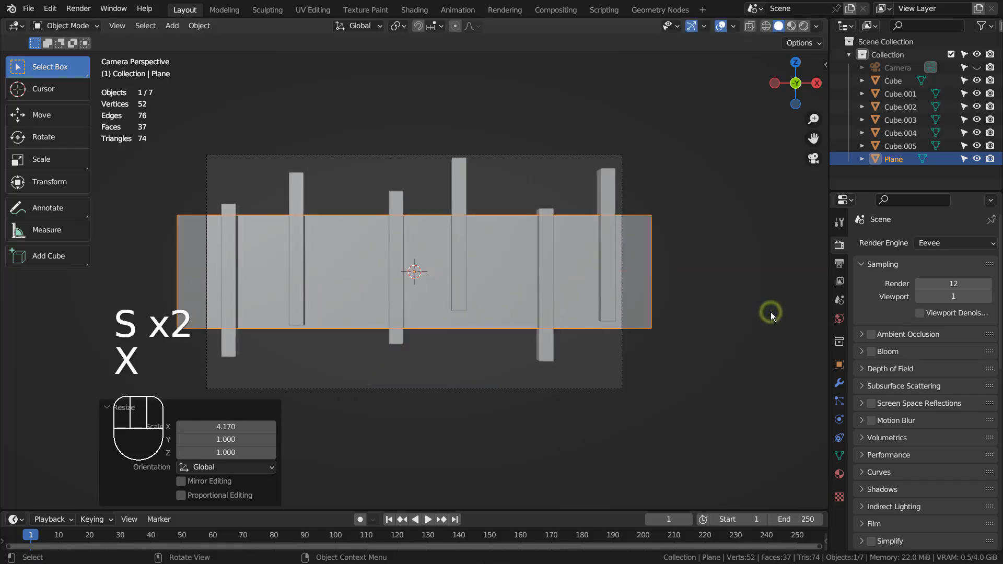
- Stretch the plane along Z and lower it about 1.5 m to cover the lower part of the camera frame
{"action": "key", "text": "s"}
{"action": "key", "text": "z"}
{"action": "key", "text": "g"}
{"action": "key", "text": "z"}
{"action": "left_click", "coordinate": [147, 395]}
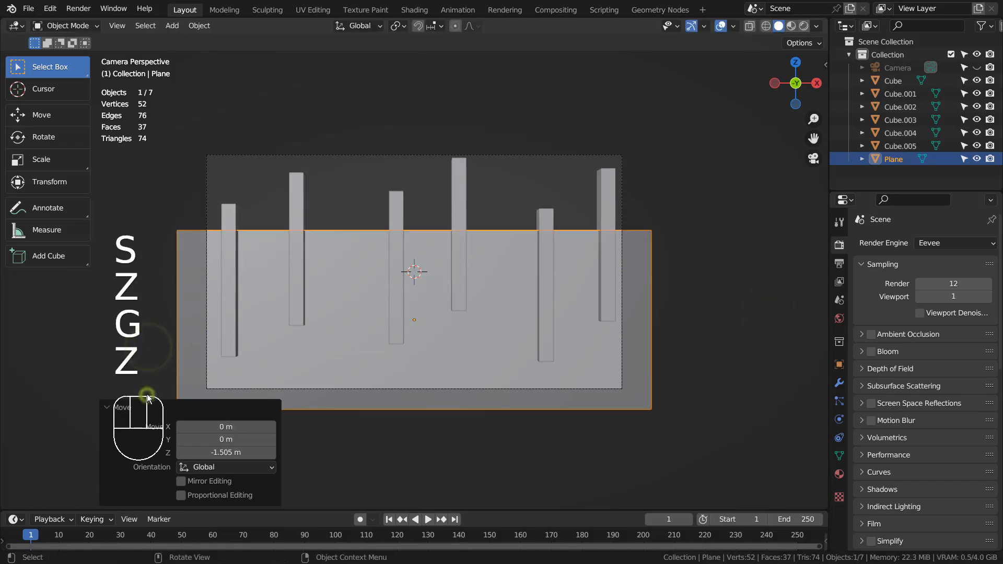
- Move the plane about -0.65 m along Y, in front of the columns, and return to the camera view
{"action": "key", "text": "KP_3"}
{"action": "key", "text": "g"}
{"action": "key", "text": "y"}
{"action": "left_click", "coordinate": [128, 392]}
{"action": "key", "text": "KP_0"}
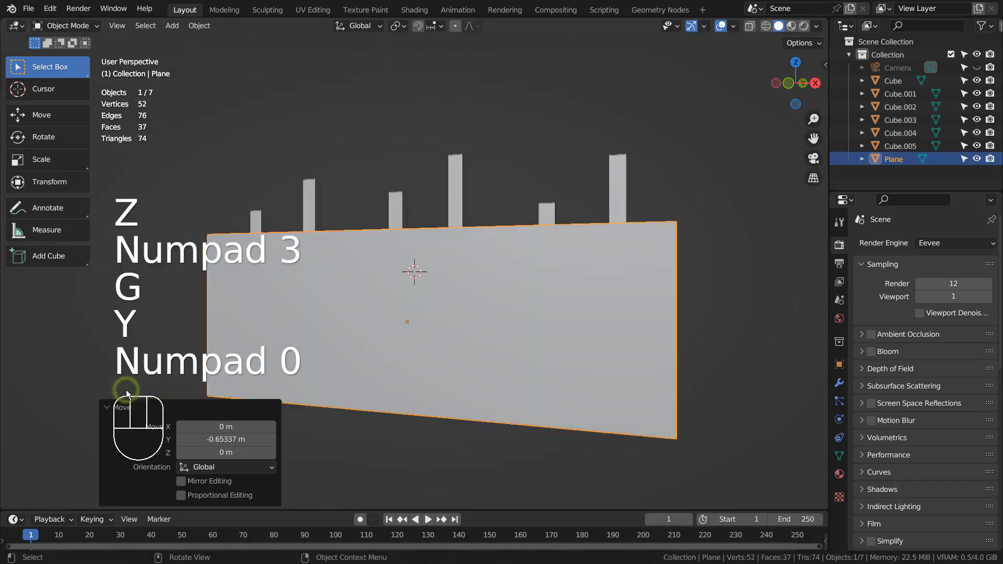
{"action": "left_click", "coordinate": [657, 191]}
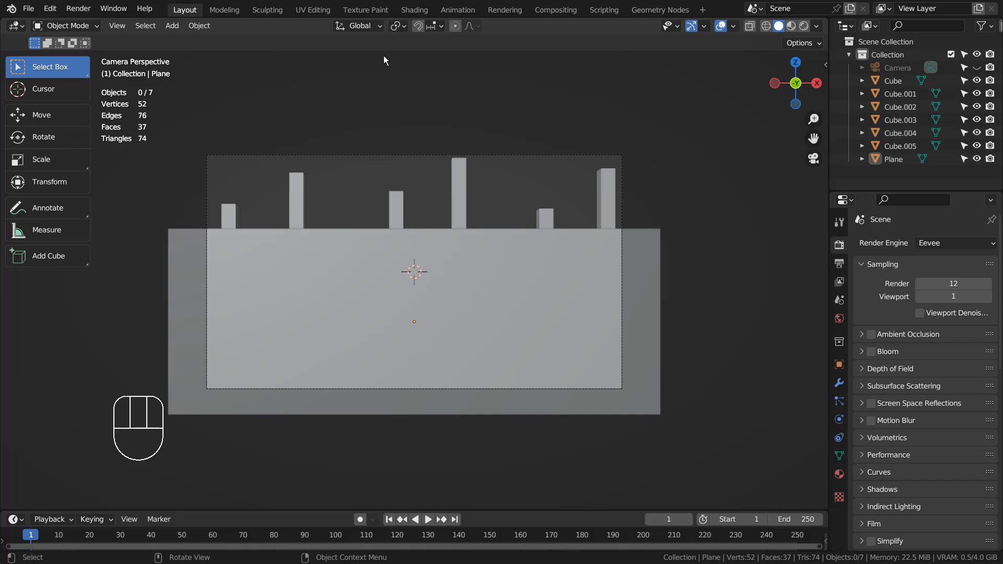
- Open the Texture Paint workspace and enable Screencast Keys for its viewport
{"action": "left_click", "coordinate": [366, 10]}
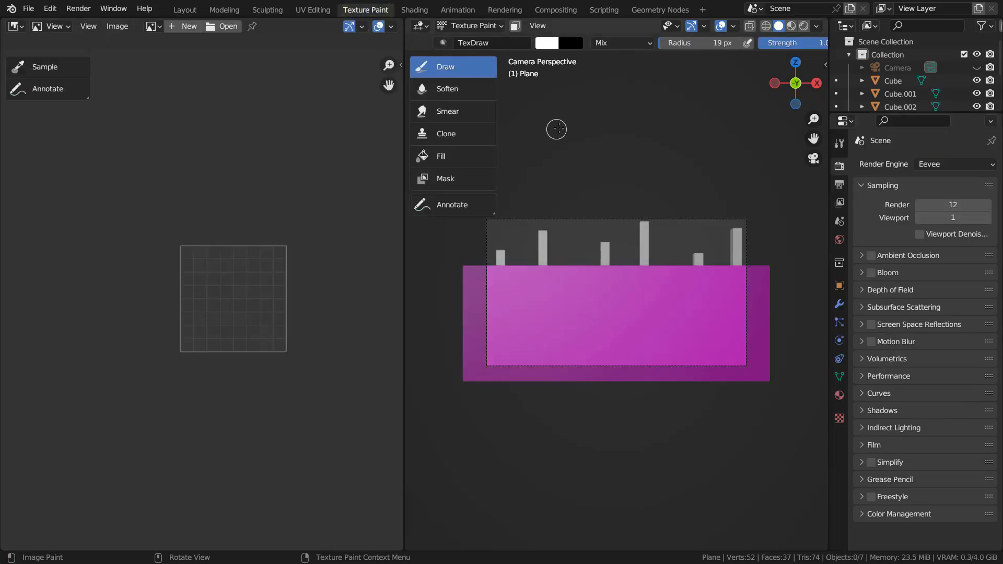
{"action": "key", "text": "n"}
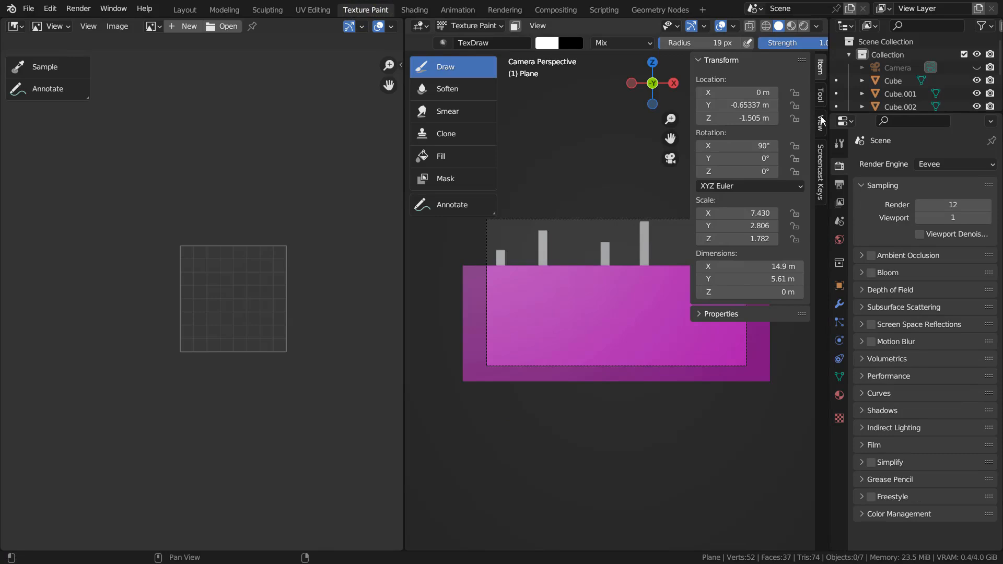
{"action": "left_click", "coordinate": [820, 153]}
{"action": "left_click", "coordinate": [709, 60]}
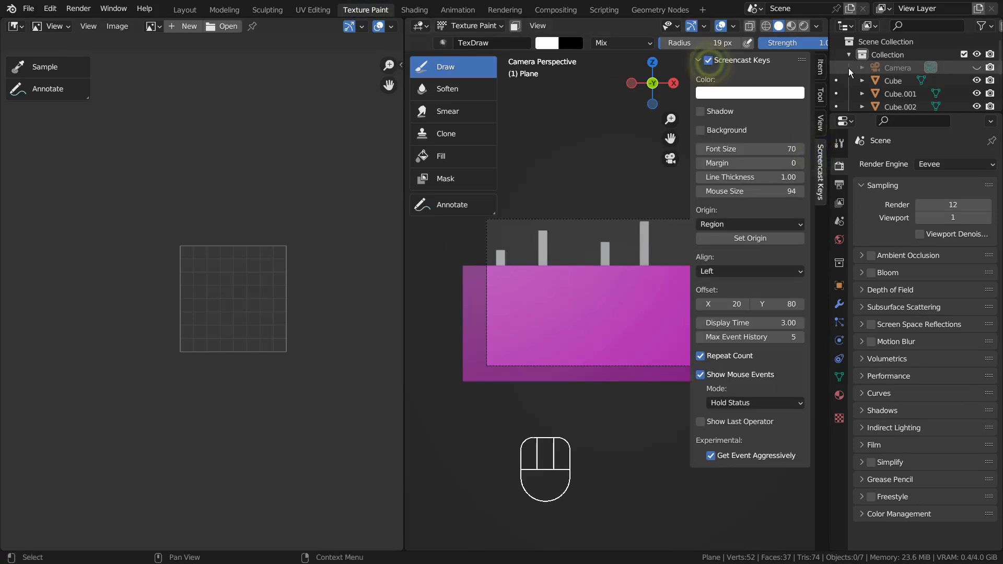
{"action": "left_click", "coordinate": [820, 67]}
{"action": "key", "text": "n"}
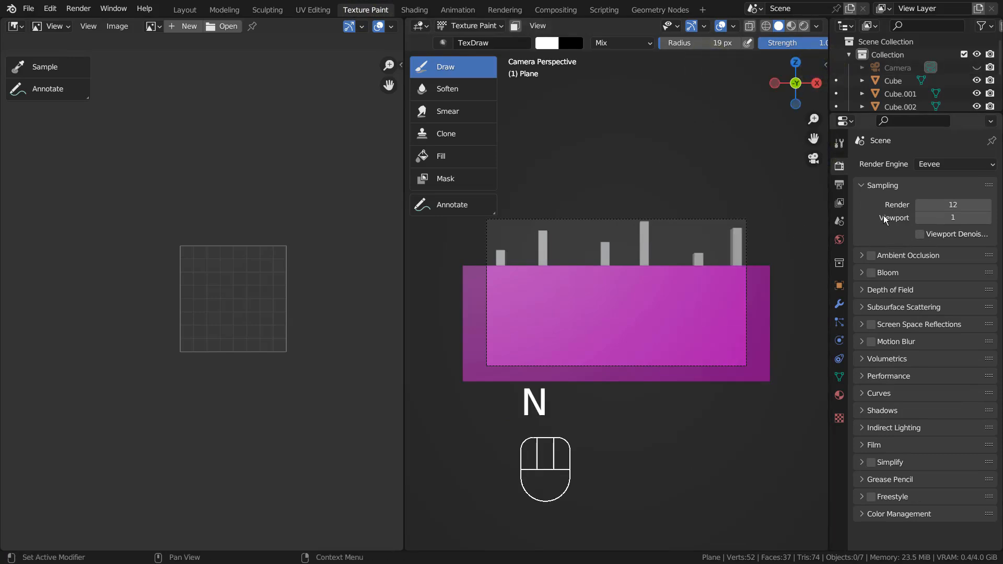
- Add a base color paint slot to the plane, named Plane Base Color, as a blank 1024 × 1024 px light grey image
{"action": "left_click", "coordinate": [839, 143]}
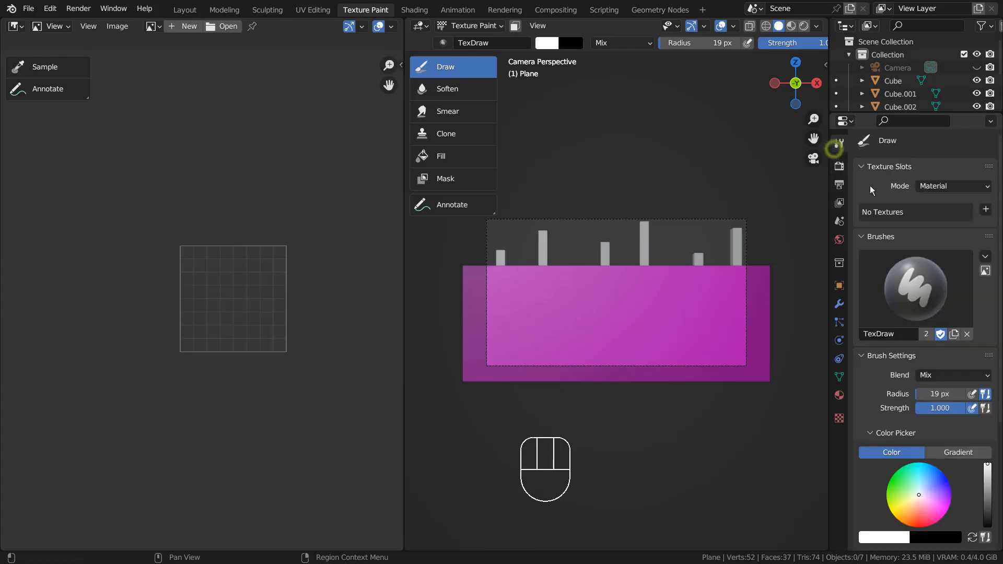
{"action": "left_click", "coordinate": [980, 211]}
{"action": "left_click", "coordinate": [914, 224]}
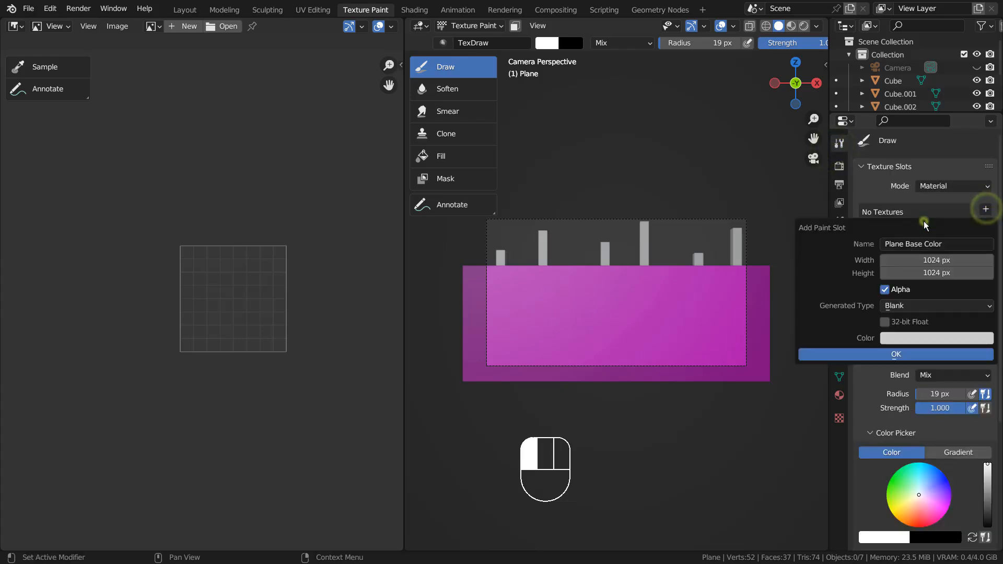
{"action": "left_click", "coordinate": [862, 351]}
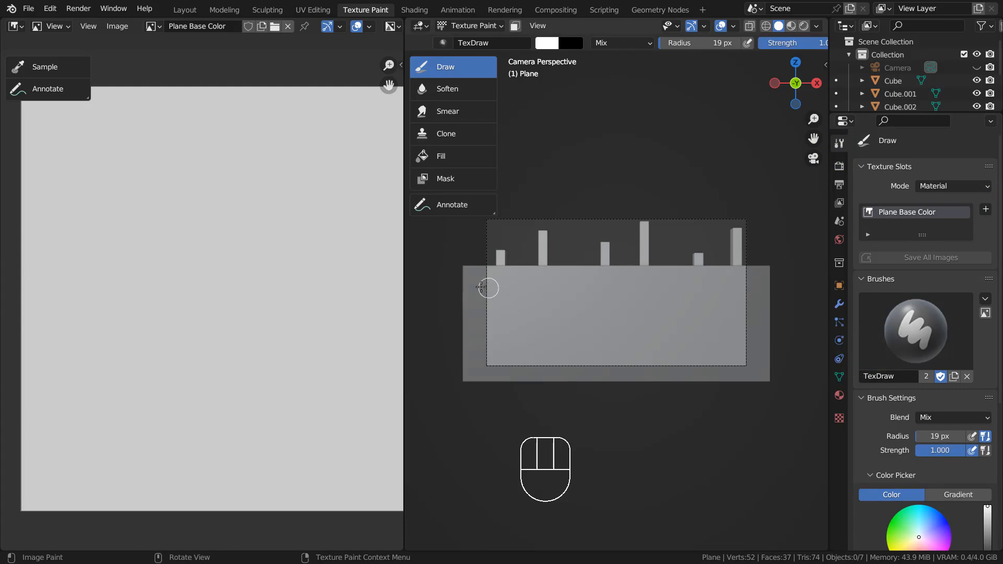
- Paint the plane white, enlarging the brush radius to 78 px and leaving grey dips along its upper edge, and render the scene
{"action": "left_click_drag", "start_coordinate": [481, 287], "coordinate": [488, 280]}
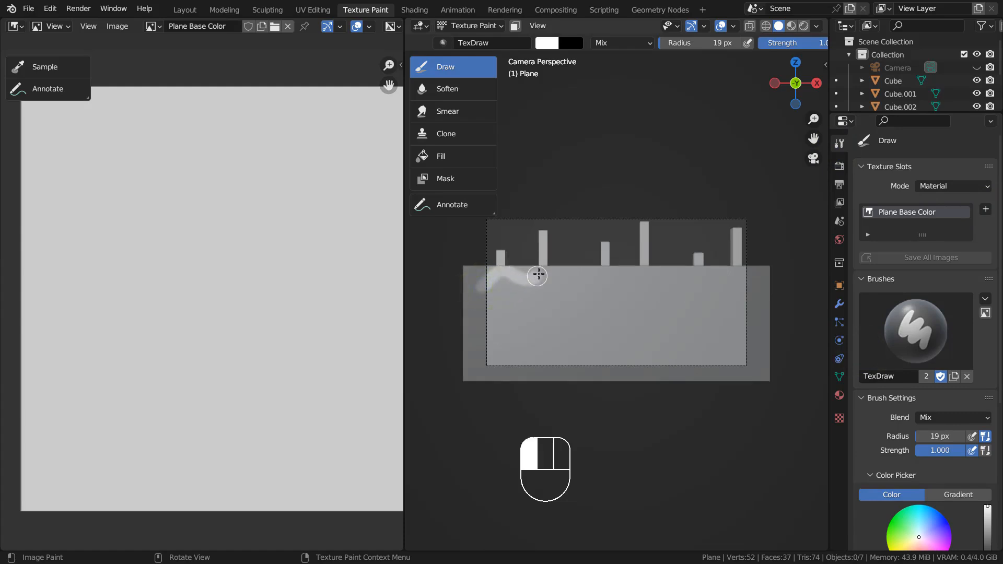
{"action": "mouse_move", "coordinate": [554, 274]}
{"action": "left_mouse_down"}
{"action": "mouse_move", "coordinate": [579, 284]}
{"action": "mouse_move", "coordinate": [600, 263]}
{"action": "mouse_move", "coordinate": [628, 281]}
{"action": "mouse_move", "coordinate": [676, 282]}
{"action": "mouse_move", "coordinate": [702, 268]}
{"action": "mouse_move", "coordinate": [739, 272]}
{"action": "mouse_move", "coordinate": [755, 287]}
{"action": "mouse_move", "coordinate": [525, 323]}
{"action": "mouse_move", "coordinate": [679, 313]}
{"action": "mouse_move", "coordinate": [504, 325]}
{"action": "mouse_move", "coordinate": [463, 352]}
{"action": "mouse_move", "coordinate": [597, 353]}
{"action": "mouse_move", "coordinate": [474, 324]}
{"action": "mouse_move", "coordinate": [531, 309]}
{"action": "mouse_move", "coordinate": [513, 300]}
{"action": "mouse_move", "coordinate": [499, 308]}
{"action": "mouse_move", "coordinate": [694, 314]}
{"action": "mouse_move", "coordinate": [656, 315]}
{"action": "mouse_move", "coordinate": [605, 295]}
{"action": "mouse_move", "coordinate": [773, 311]}
{"action": "left_mouse_up"}
{"action": "key", "text": "bracketright"}
{"action": "key", "text": "bracketright"}
{"action": "key", "text": "bracketright"}
{"action": "key", "text": "bracketright"}
{"action": "key", "text": "bracketright"}
{"action": "key", "text": "bracketright"}
{"action": "key", "text": "bracketright"}
{"action": "key", "text": "bracketright"}
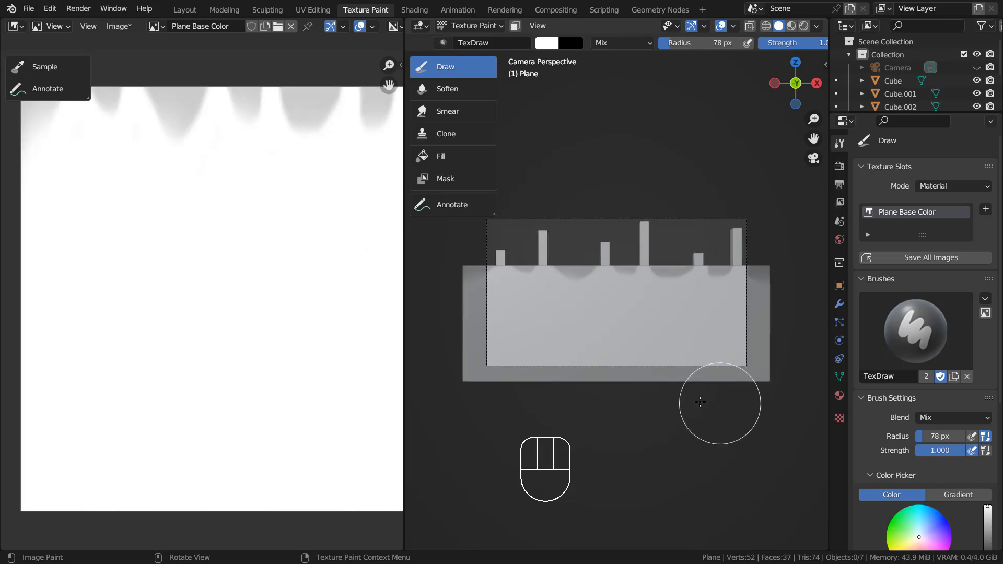
{"action": "key", "text": "F12"}
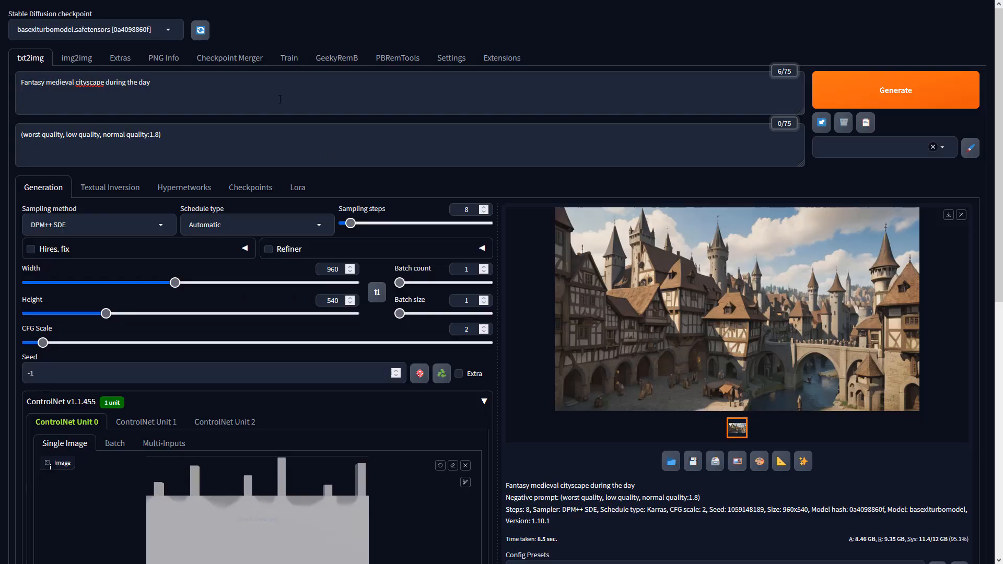
{"action": "left_click", "coordinate": [279, 99]}
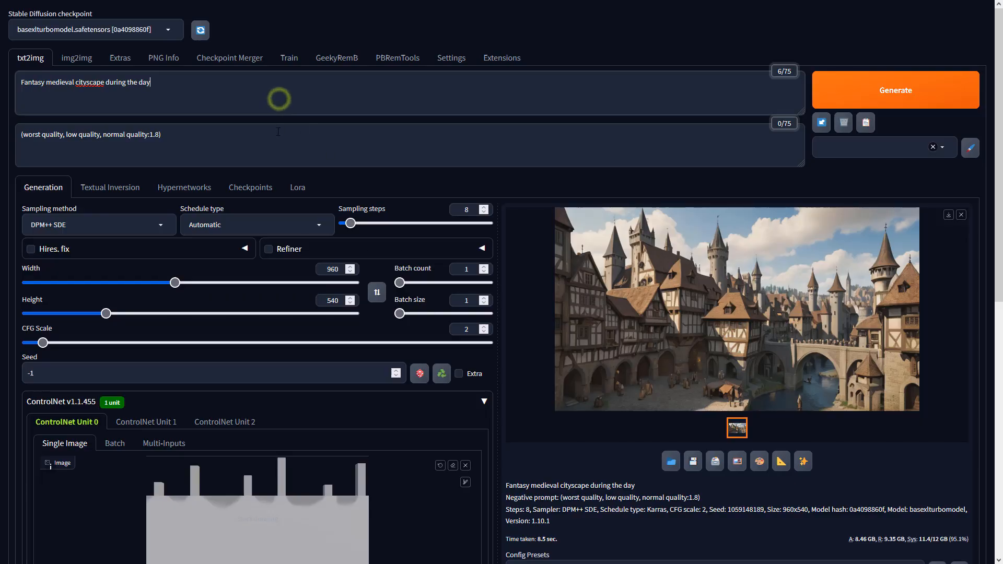
{"action": "left_click", "coordinate": [275, 150]}
{"action": "left_click", "coordinate": [343, 272]}
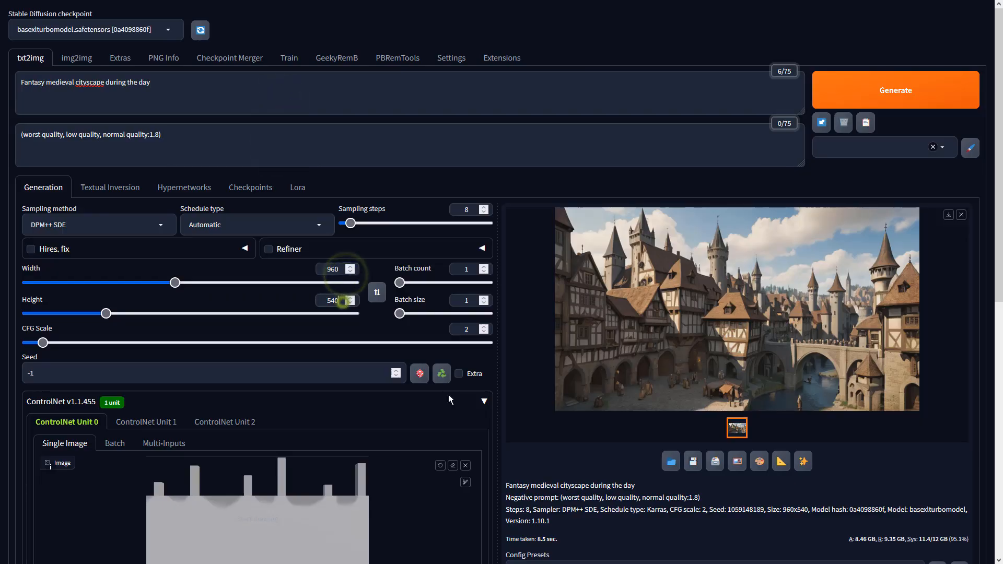
{"action": "left_click", "coordinate": [533, 492]}
- Set ControlNet Unit 0 to the Depth control type with preprocessor none and the model sai_xl_depth_256lora [73ad23d1]
{"action": "scroll", "coordinate": [533, 492], "scroll_direction": "down", "scroll_amount": 7}
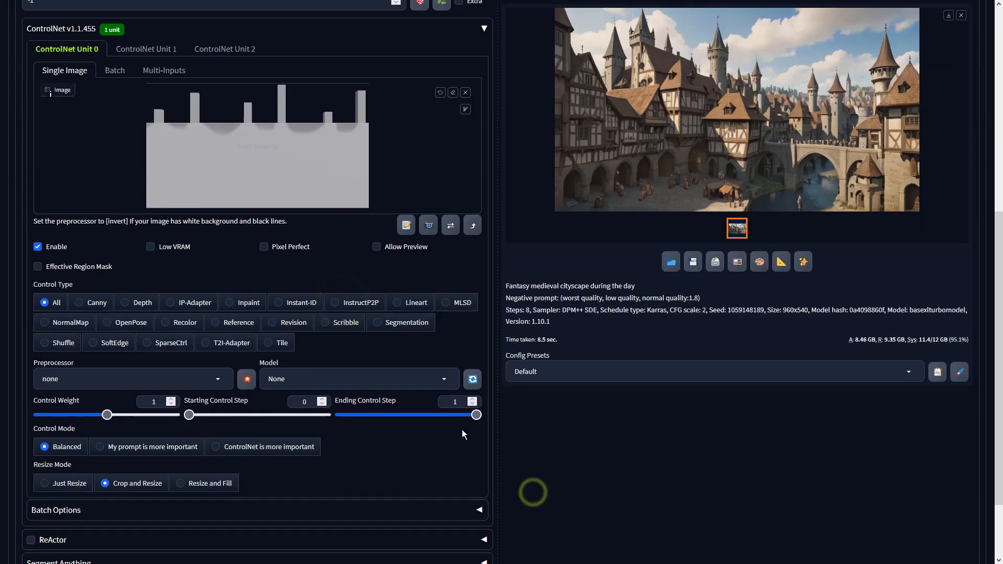
{"action": "left_click", "coordinate": [139, 303]}
{"action": "left_click", "coordinate": [213, 378]}
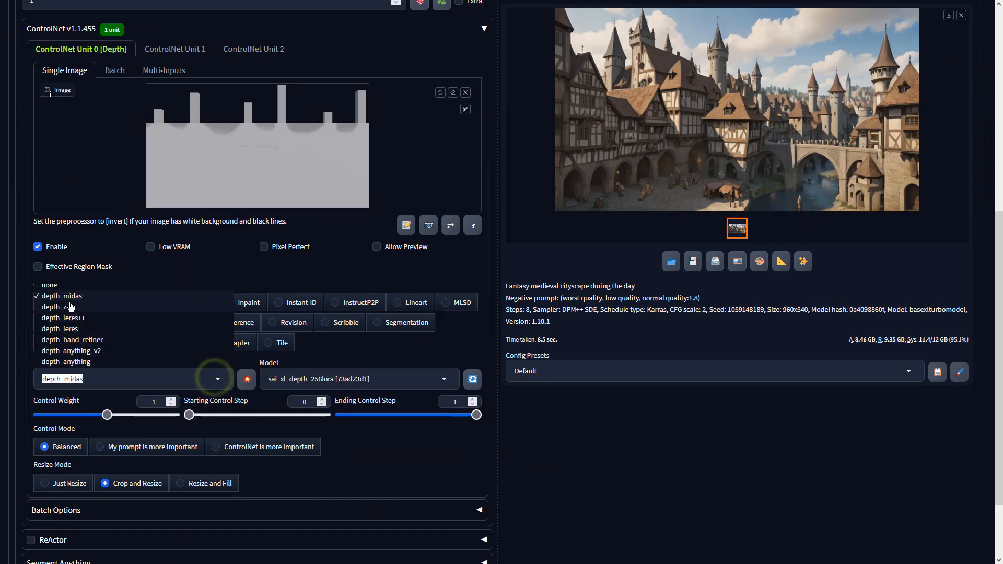
{"action": "left_click", "coordinate": [48, 285]}
{"action": "left_click", "coordinate": [277, 379]}
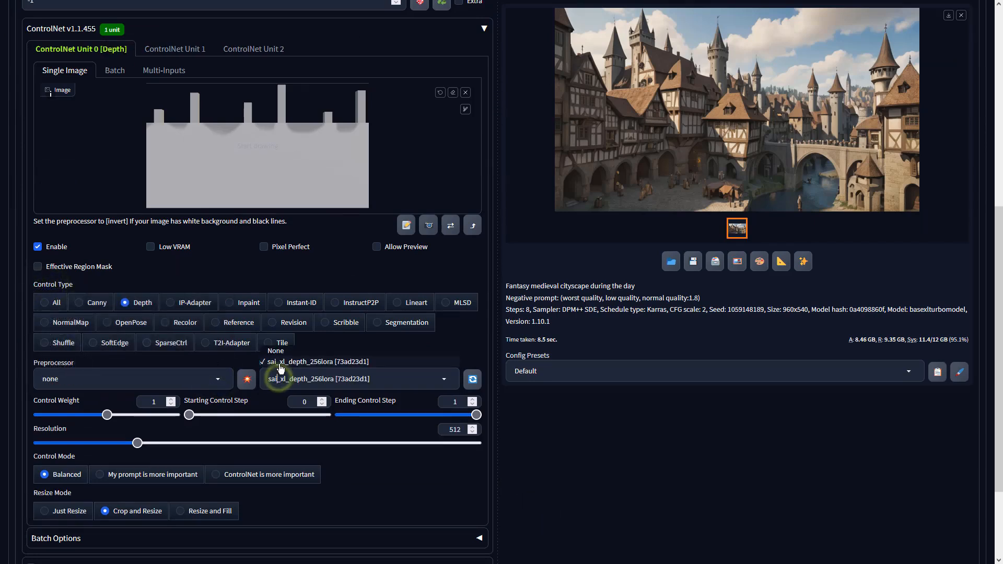
{"action": "left_click", "coordinate": [705, 287]}
- Generate the image from the prompt "Fantasy medieval cityscape during the day" using the depth ControlNet
{"action": "scroll", "coordinate": [859, 327], "scroll_direction": "up", "scroll_amount": 5}
{"action": "scroll", "coordinate": [858, 328], "scroll_direction": "up", "scroll_amount": 3}
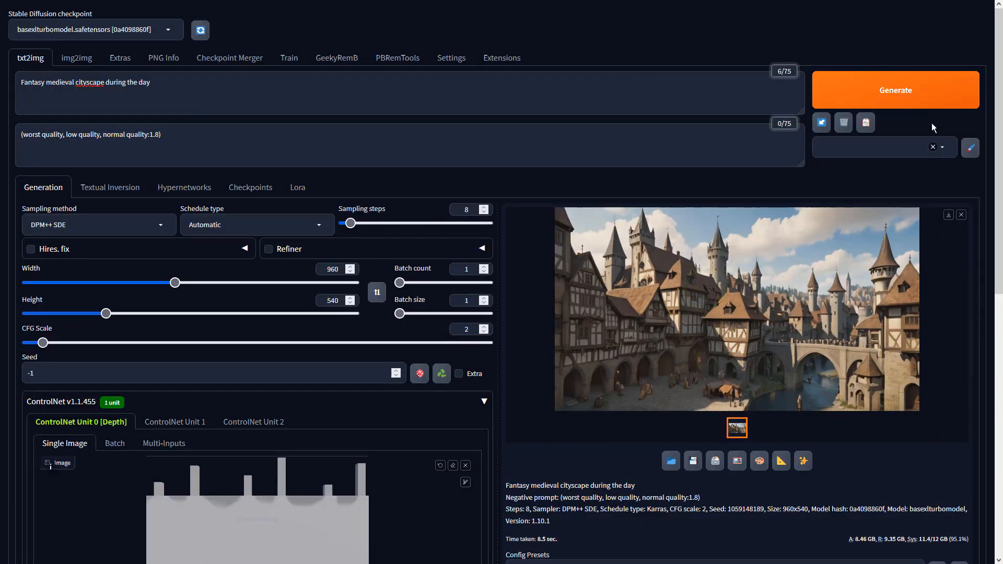
{"action": "left_click", "coordinate": [924, 91]}
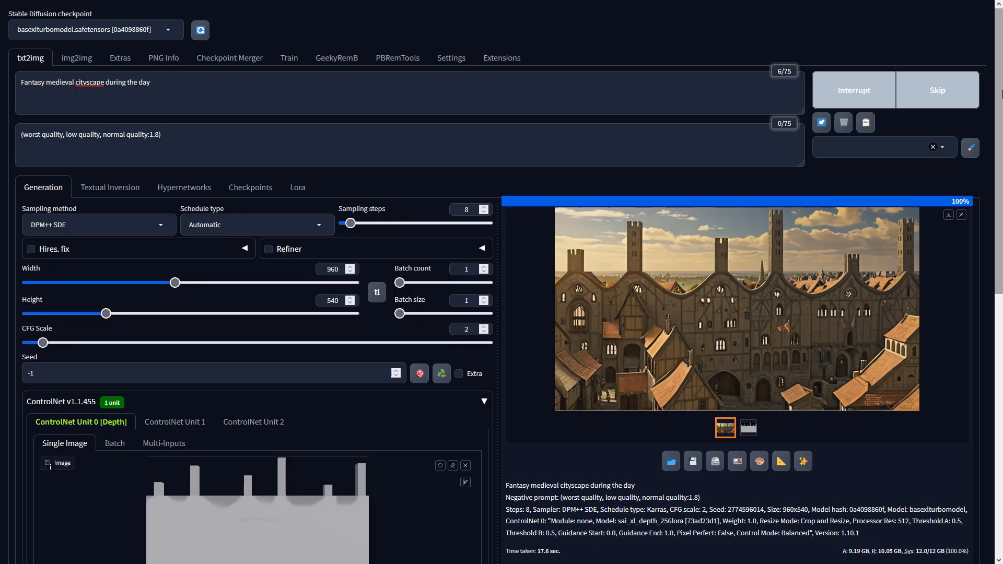
- Compare the generated cityscape with the depth control image at full size, and close the enlarged preview
{"action": "left_click", "coordinate": [902, 268]}
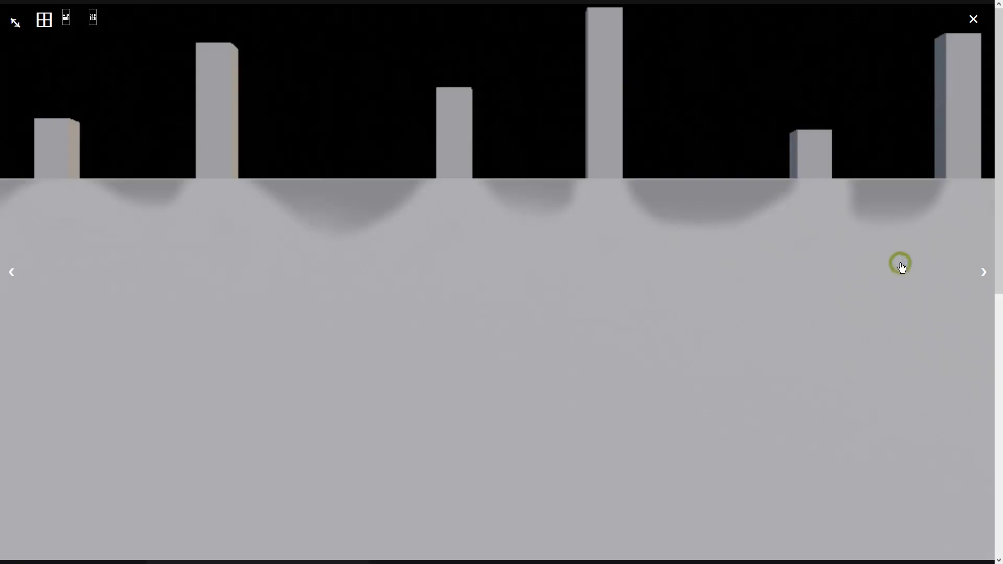
{"action": "left_click", "coordinate": [983, 272]}
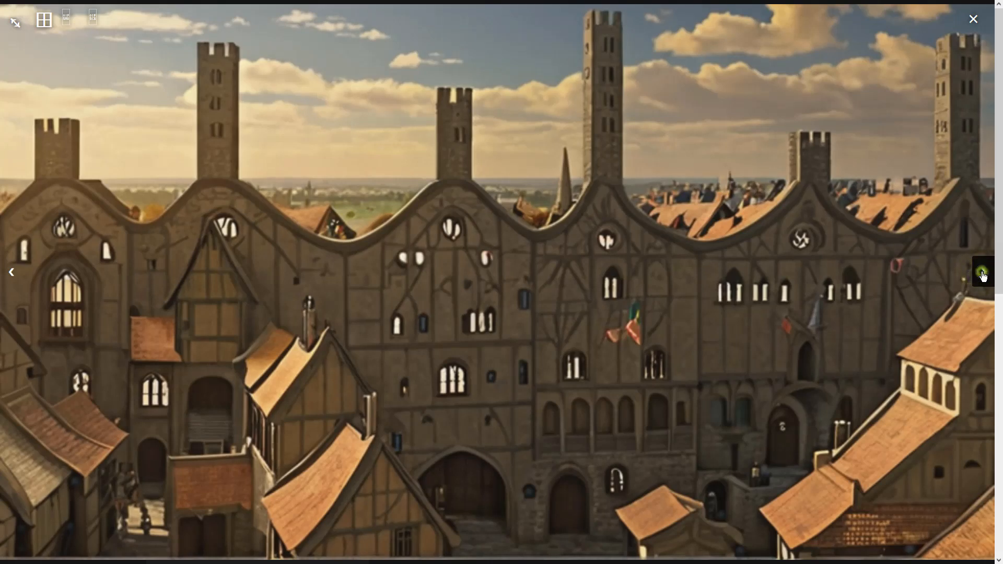
{"action": "left_click", "coordinate": [982, 272]}
{"action": "left_click", "coordinate": [856, 301]}
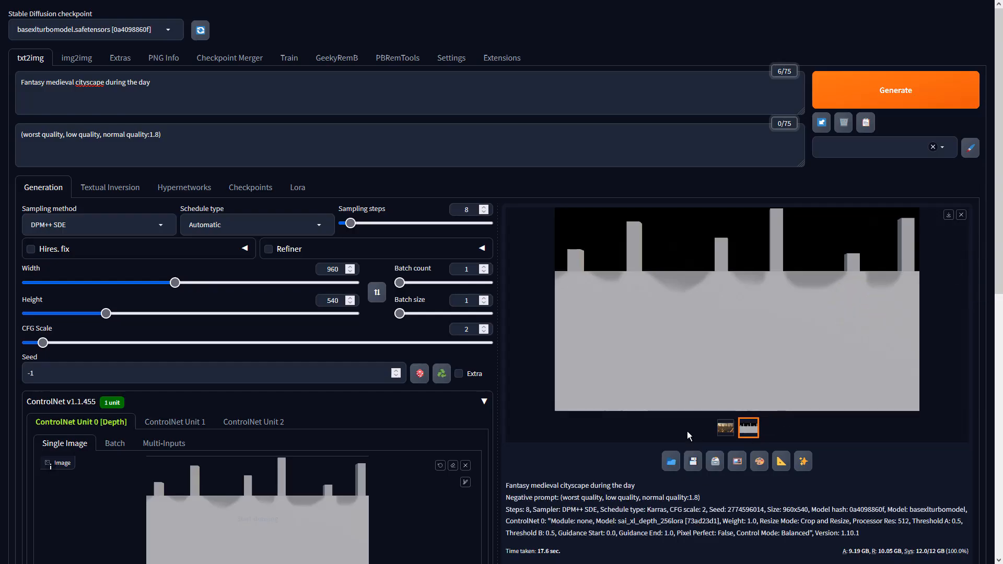
- Send the generated cityscape to img2img and set the batch count to 4 and the CFG scale to 2
{"action": "left_click", "coordinate": [721, 432]}
{"action": "left_click", "coordinate": [736, 461]}
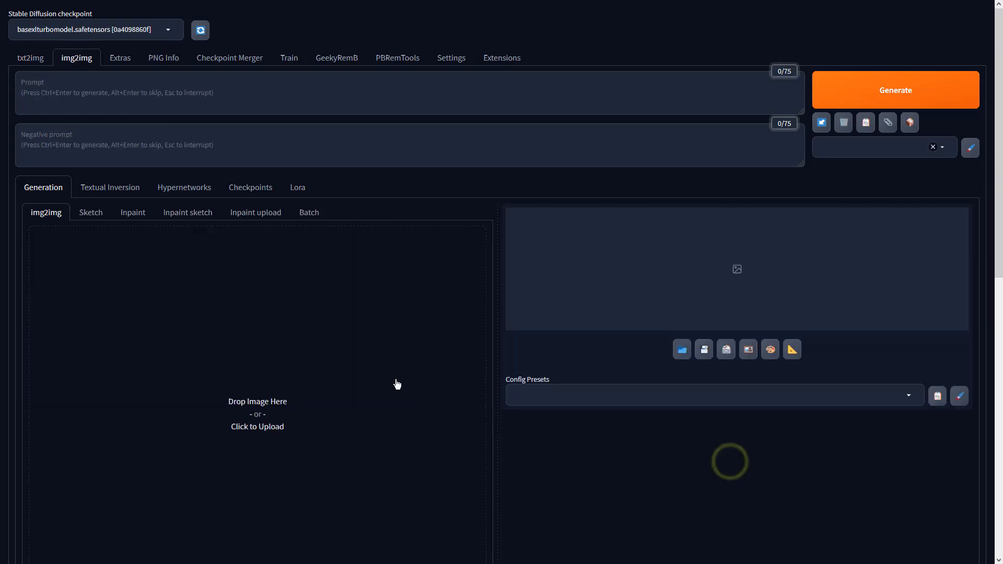
{"action": "scroll", "coordinate": [393, 346], "scroll_direction": "down", "scroll_amount": 4}
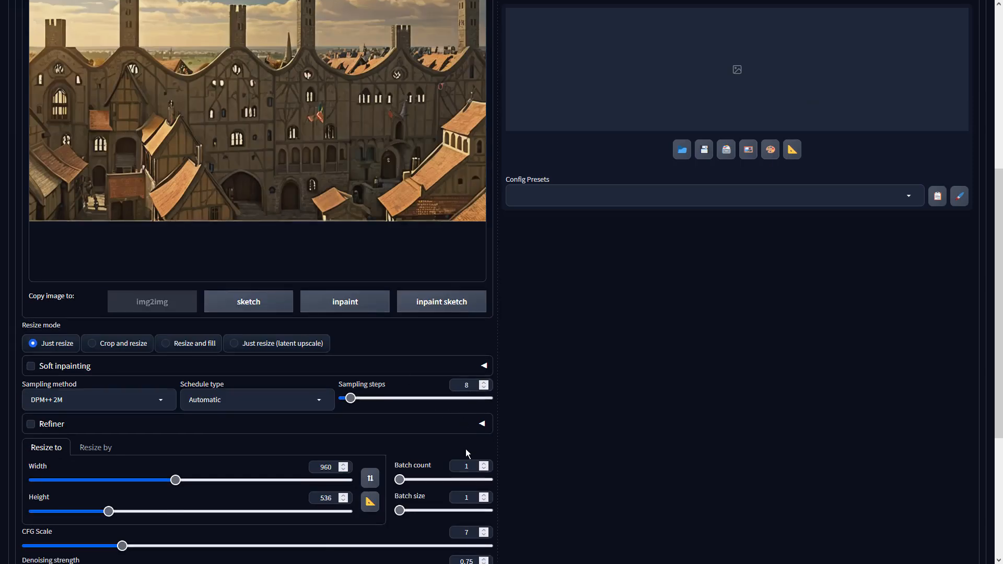
{"action": "key", "text": "BackSpace"}
{"action": "type", "text": "4"}
{"action": "left_click", "coordinate": [471, 532]}
{"action": "key", "text": "BackSpace"}
{"action": "type", "text": "2"}
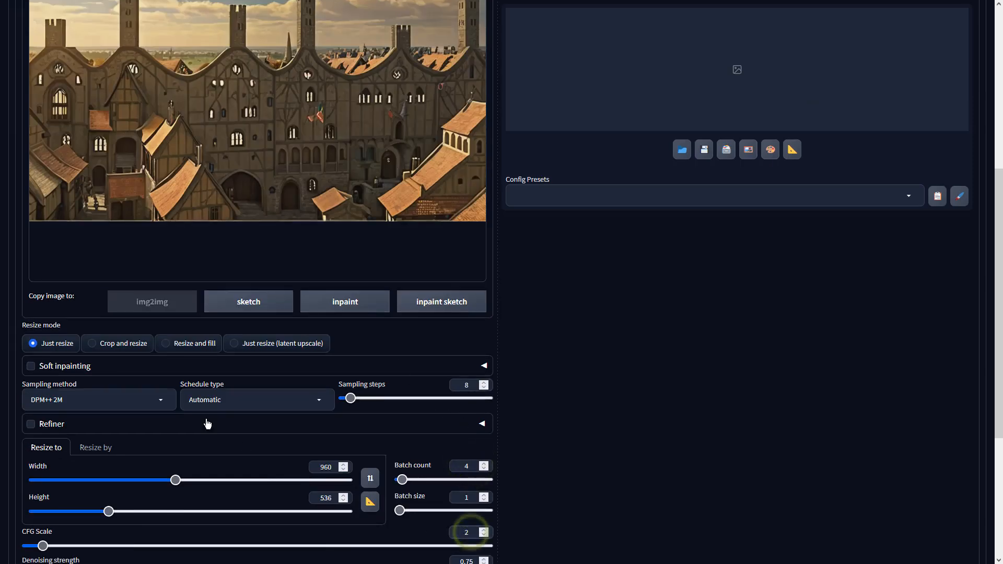
- Set the img2img sampling method to DPM++ SDE and generate the batch of cityscape variations
{"action": "left_click", "coordinate": [150, 396]}
{"action": "left_click", "coordinate": [69, 188]}
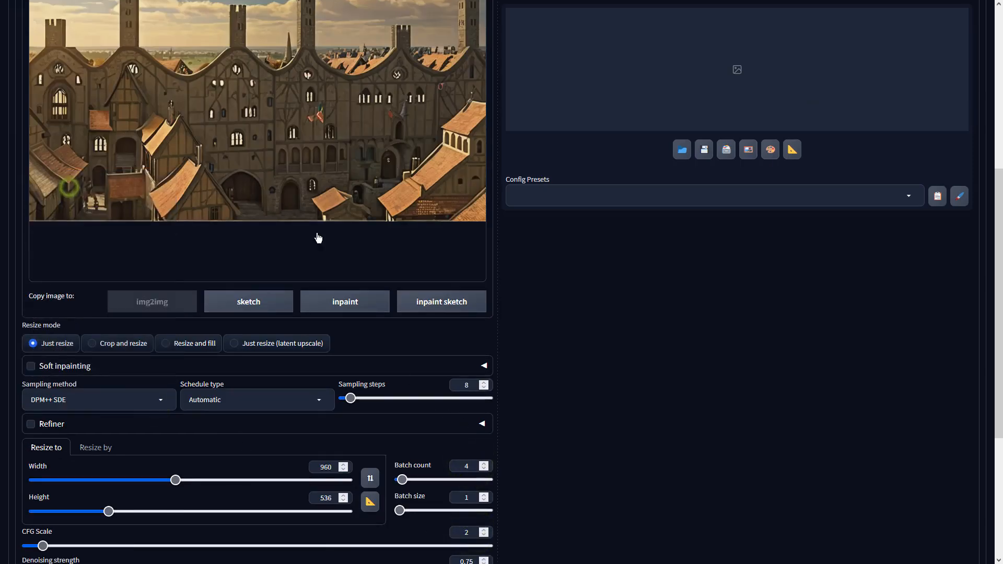
{"action": "scroll", "coordinate": [817, 335], "scroll_direction": "up", "scroll_amount": 5}
{"action": "left_click", "coordinate": [867, 94]}
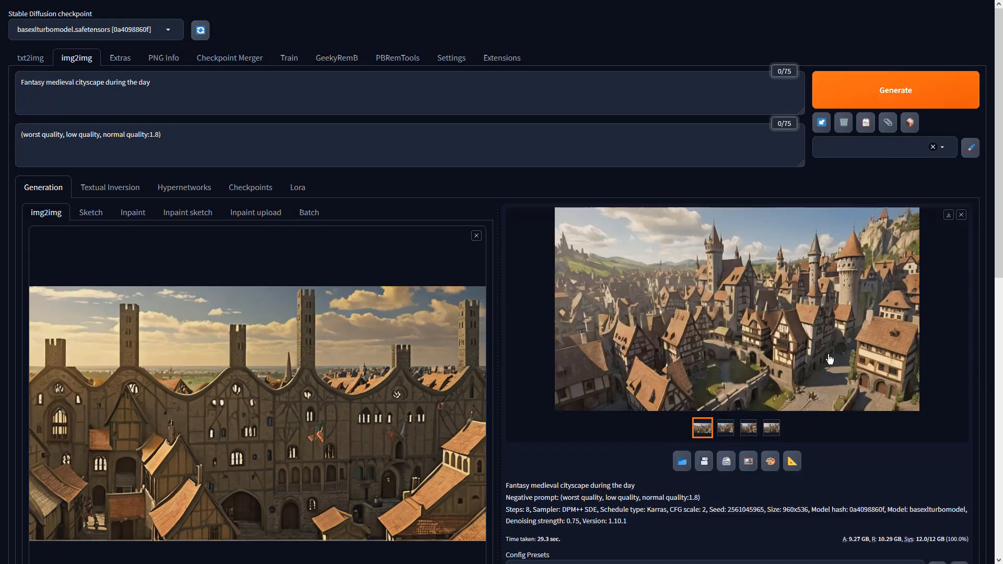
- Compare the four generated cityscape variations at full size and close the enlarged preview on the fourth one
{"action": "left_click", "coordinate": [828, 356]}
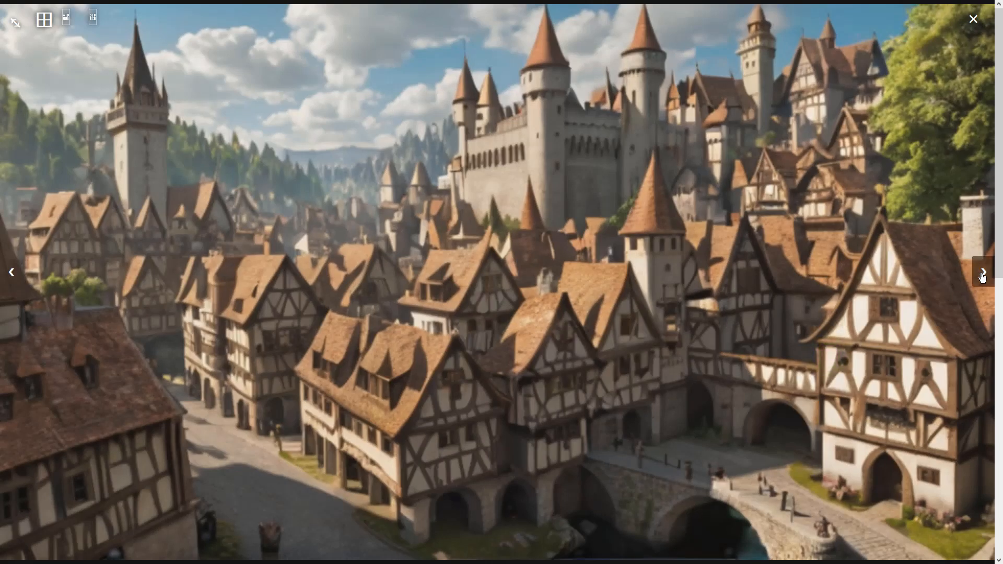
{"action": "left_click", "coordinate": [982, 273]}
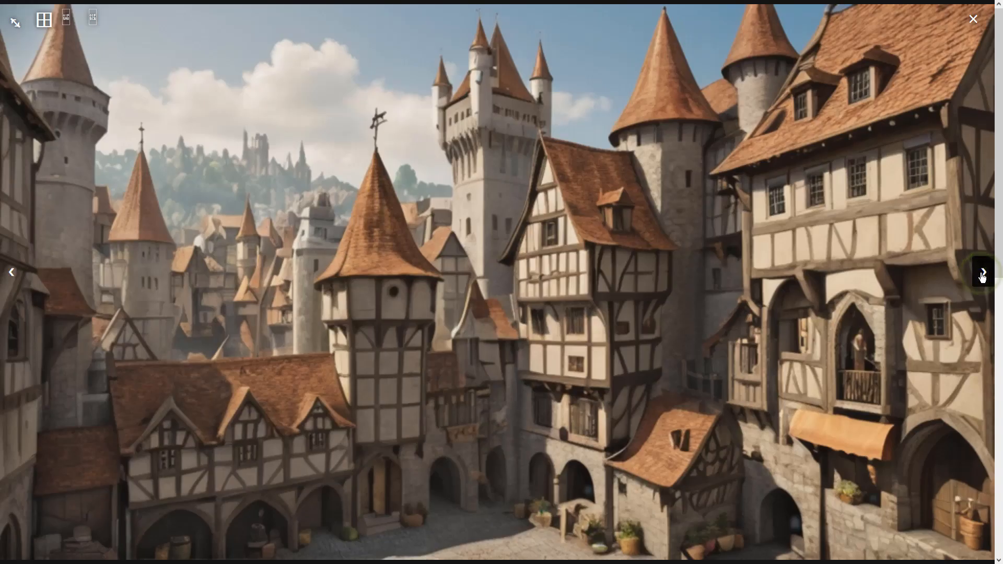
{"action": "left_click", "coordinate": [982, 273]}
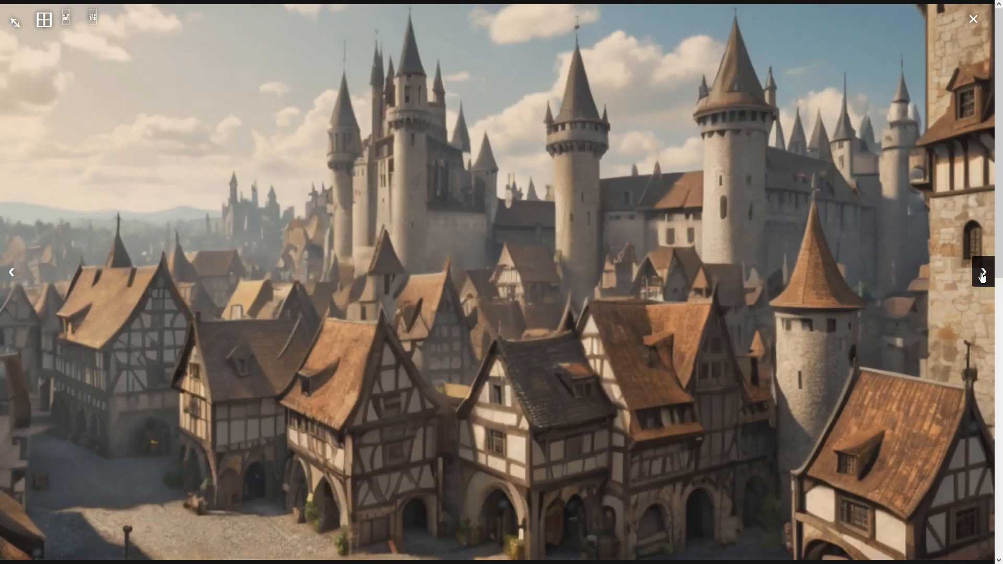
{"action": "left_click", "coordinate": [982, 273]}
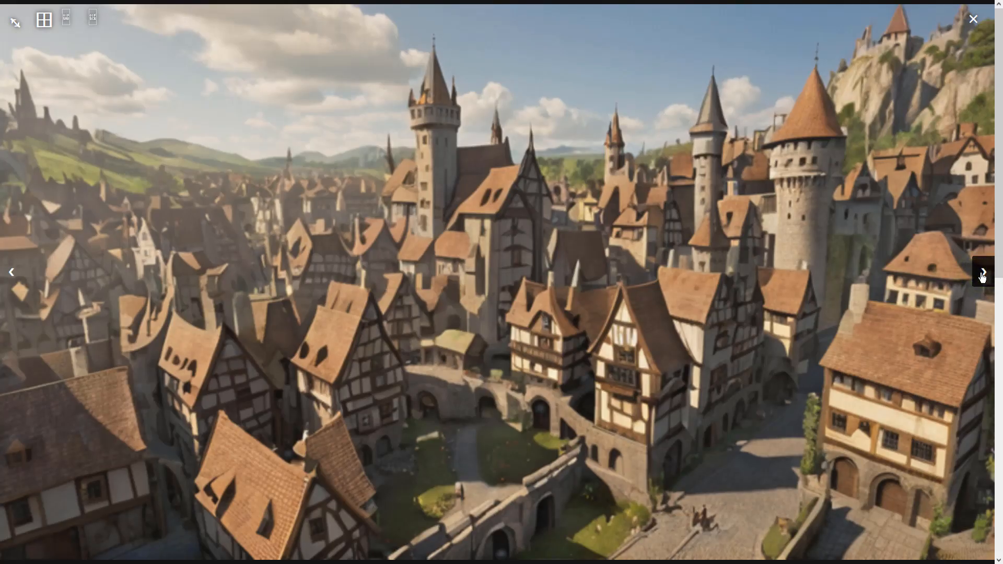
{"action": "left_click", "coordinate": [982, 274]}
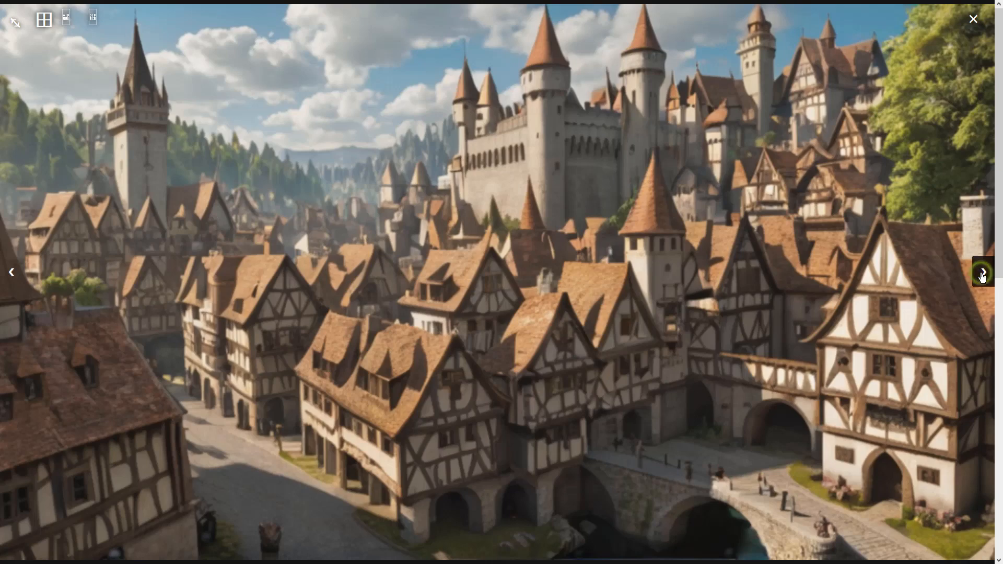
{"action": "left_click", "coordinate": [982, 274]}
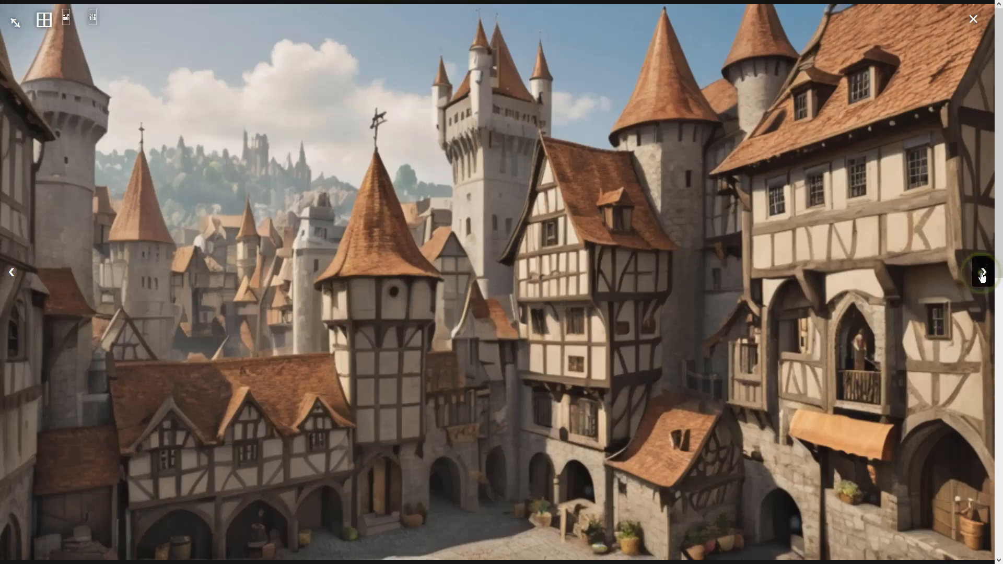
{"action": "left_click", "coordinate": [982, 275]}
{"action": "left_click", "coordinate": [894, 302]}
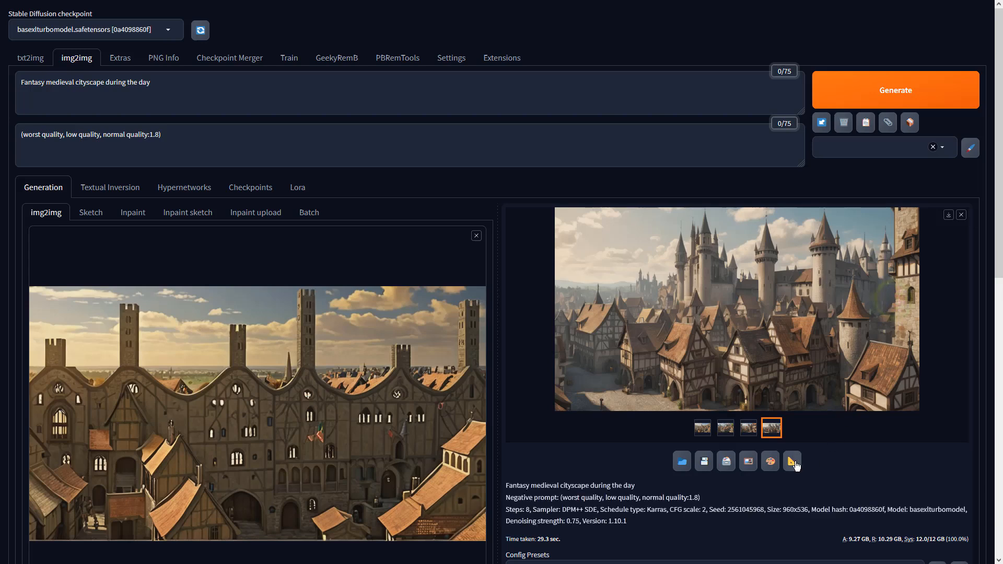
- Send the fourth variation to Extras and process it with the 4x-UltraSharp upscaler at a resize factor of 1
{"action": "left_click", "coordinate": [789, 460]}
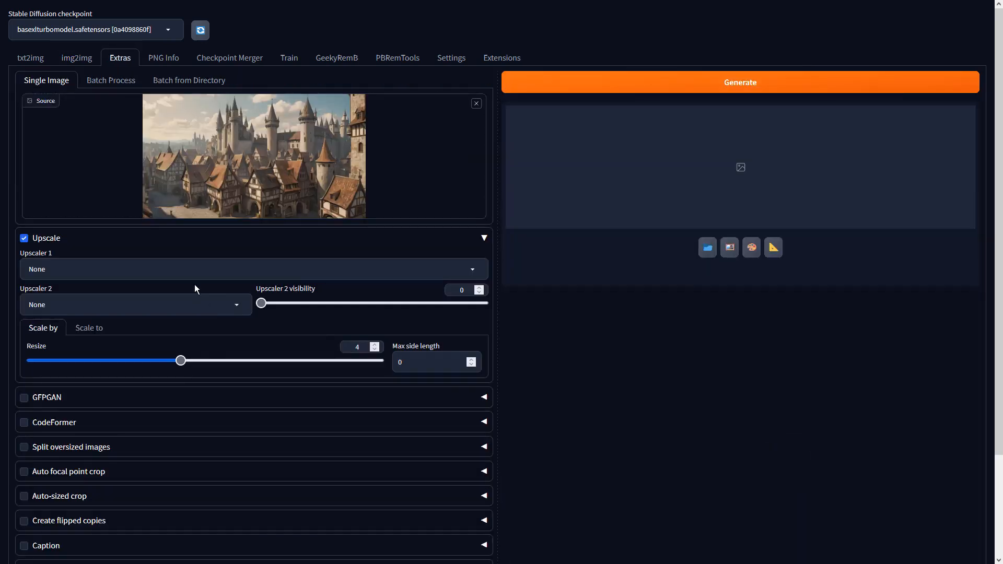
{"action": "left_click", "coordinate": [188, 271]}
{"action": "left_click", "coordinate": [187, 320]}
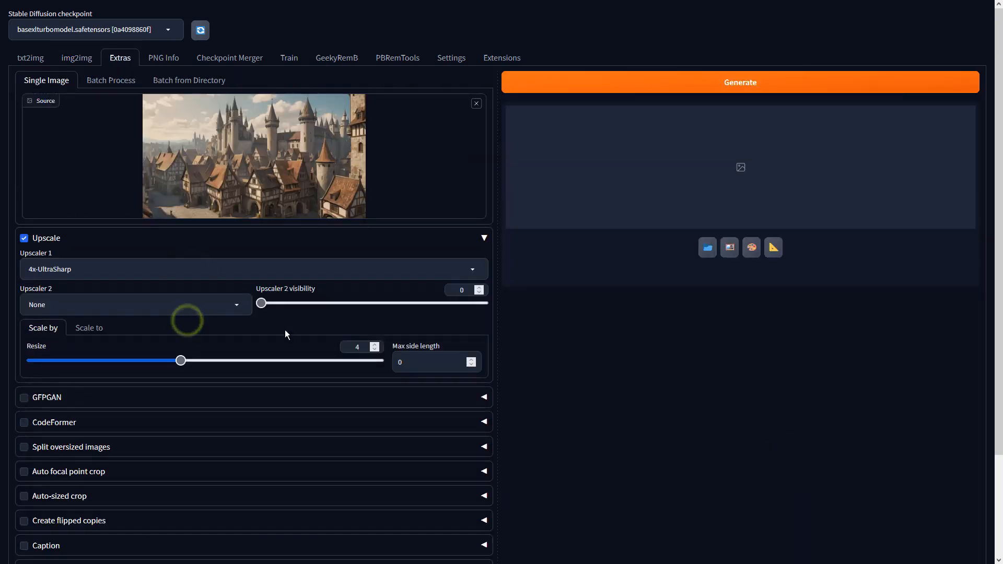
{"action": "type", "text": "1"}
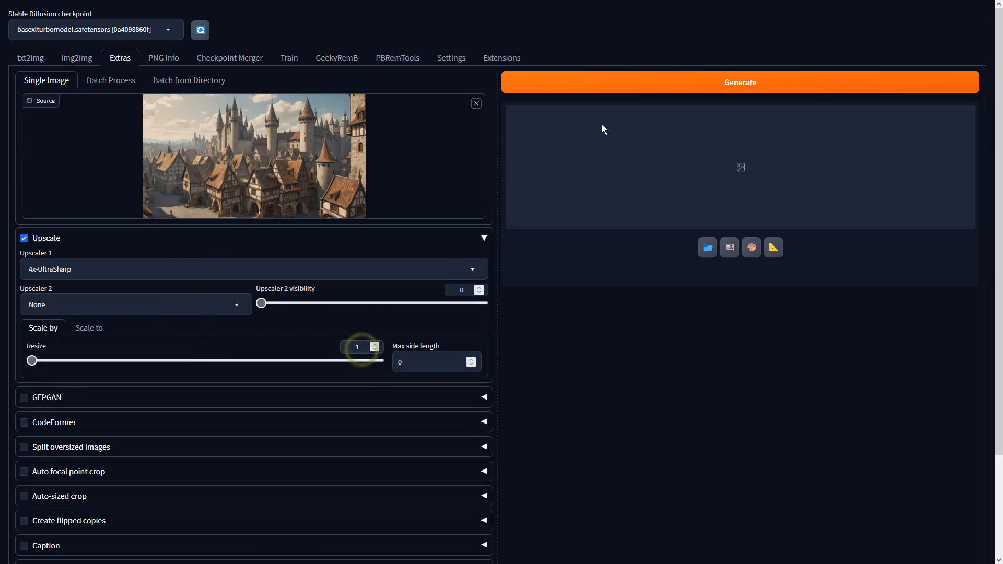
{"action": "left_click", "coordinate": [650, 90]}
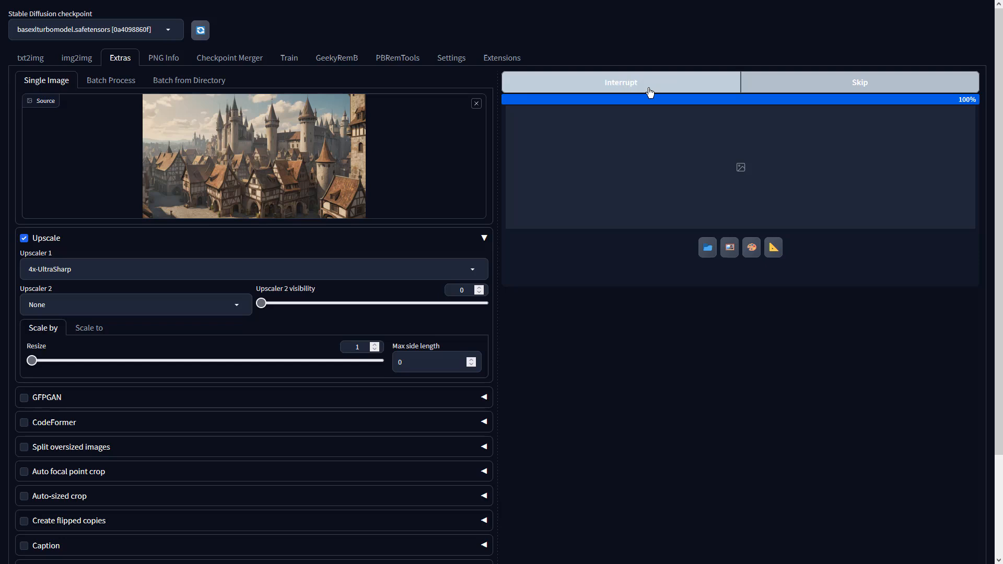
{"action": "left_click", "coordinate": [674, 126]}
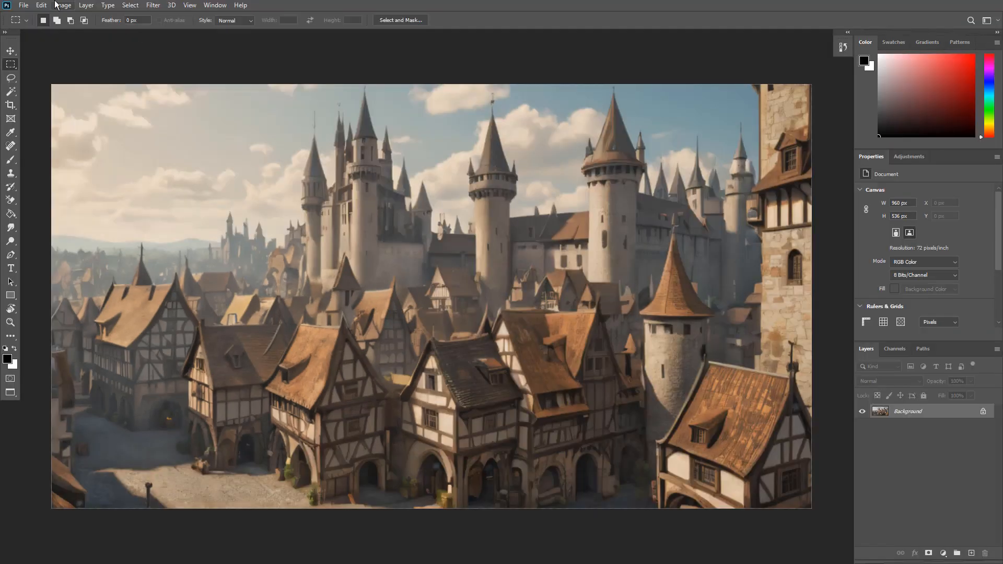
- In Photoshop, apply a Vibrance adjustment to the cityscape with vibrance +62 and saturation +56
{"action": "left_click", "coordinate": [63, 5]}
{"action": "mouse_move", "coordinate": [135, 33]}
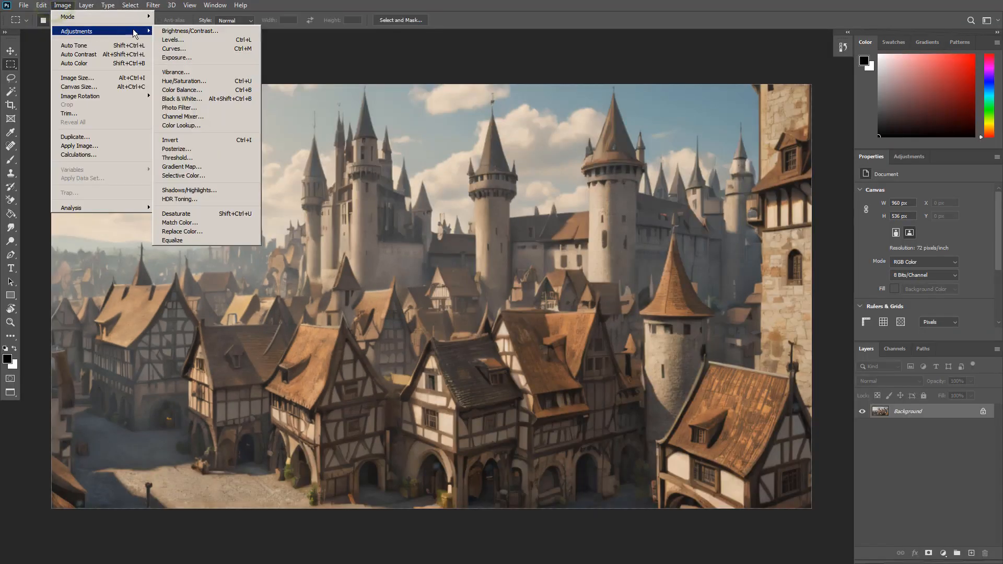
{"action": "left_click", "coordinate": [188, 72]}
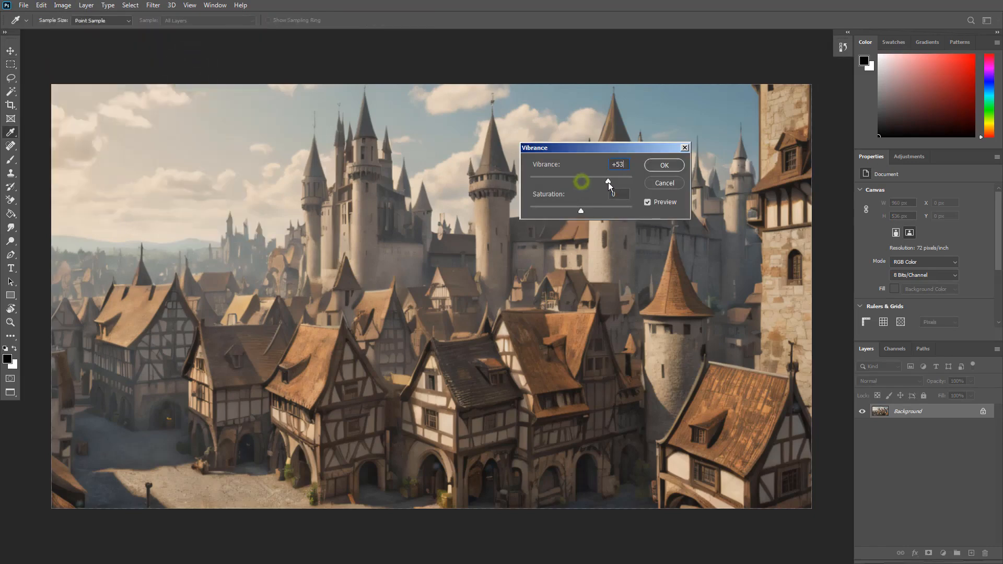
{"action": "left_click_drag", "start_coordinate": [584, 209], "coordinate": [609, 212]}
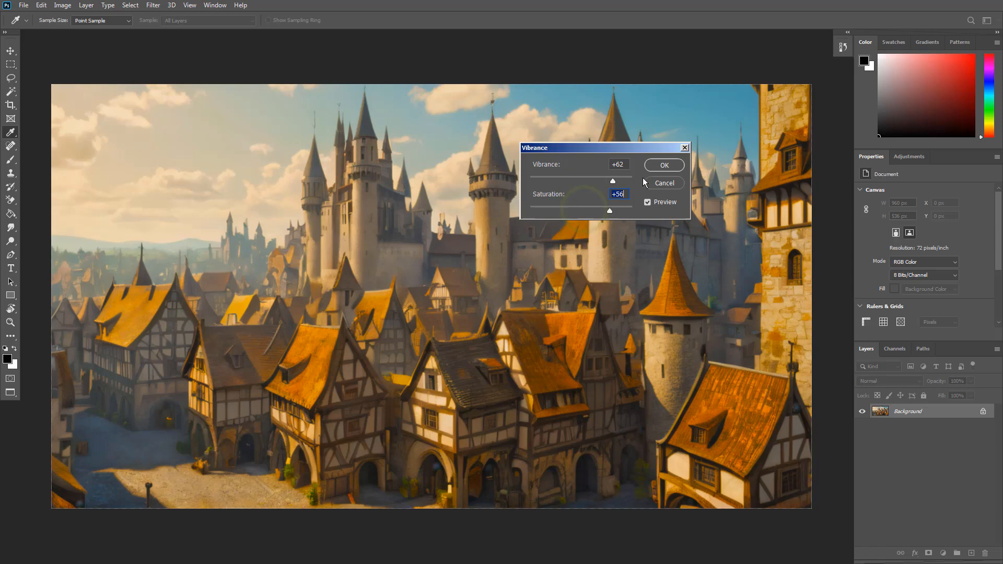
{"action": "left_click", "coordinate": [663, 165]}
- Apply the Auto Color, Auto Contrast and Auto Tone corrections to the cityscape
{"action": "left_click", "coordinate": [62, 5]}
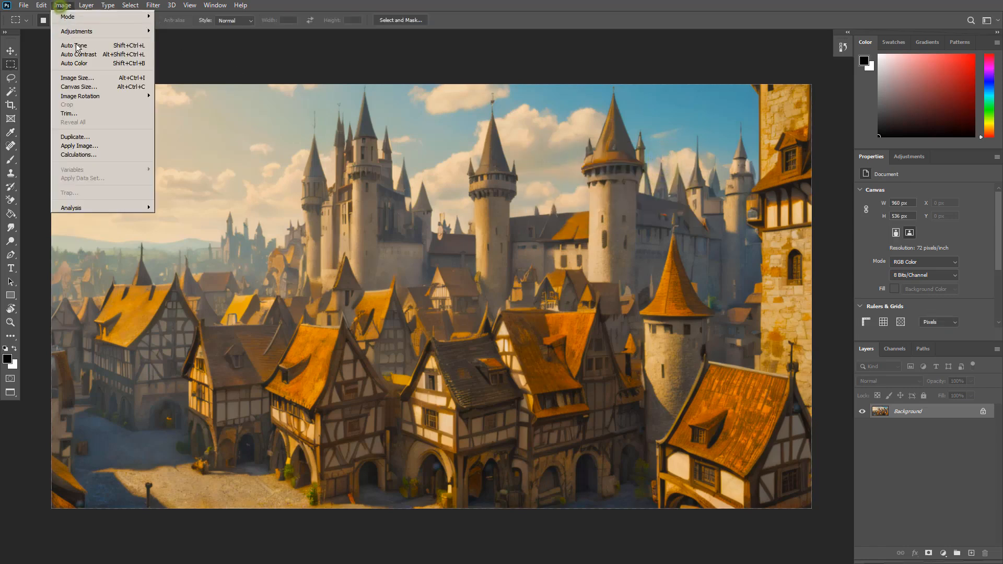
{"action": "left_click", "coordinate": [79, 57]}
{"action": "left_click", "coordinate": [62, 5]}
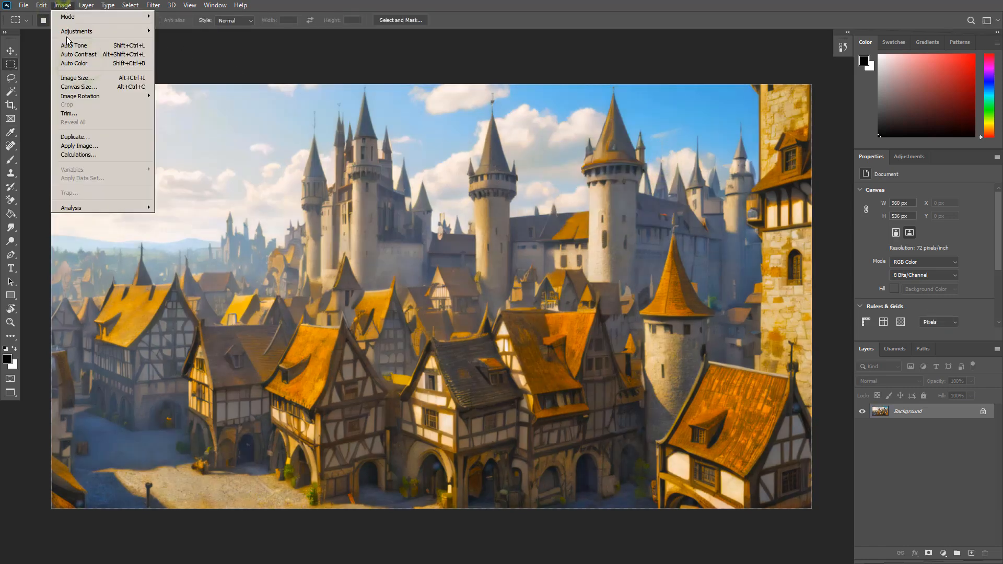
{"action": "left_click", "coordinate": [72, 46]}
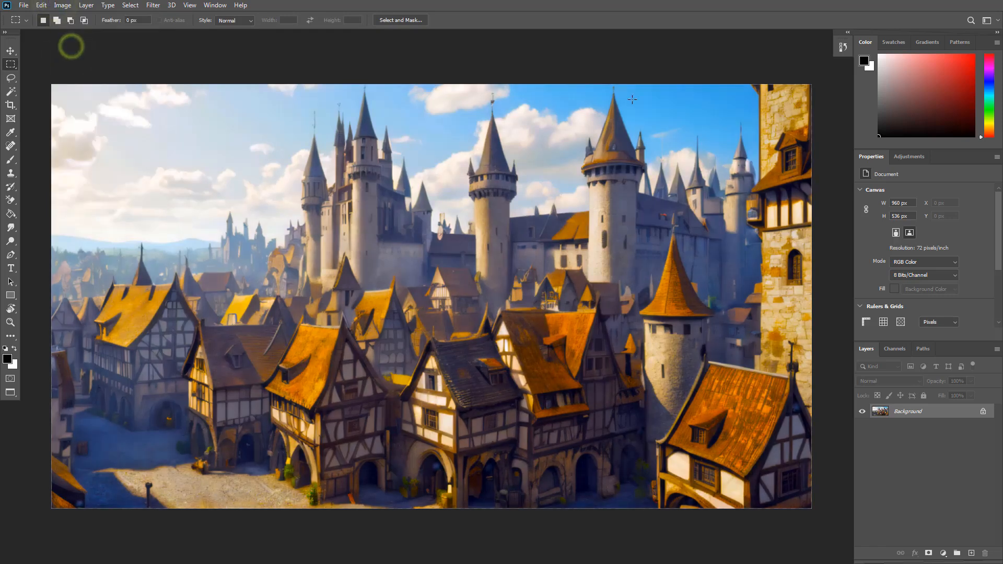
- Compare the original 00000.png snapshot with the Auto Tone state in the history, finishing on the Auto Tone state
{"action": "left_click", "coordinate": [843, 47]}
{"action": "left_click", "coordinate": [799, 59]}
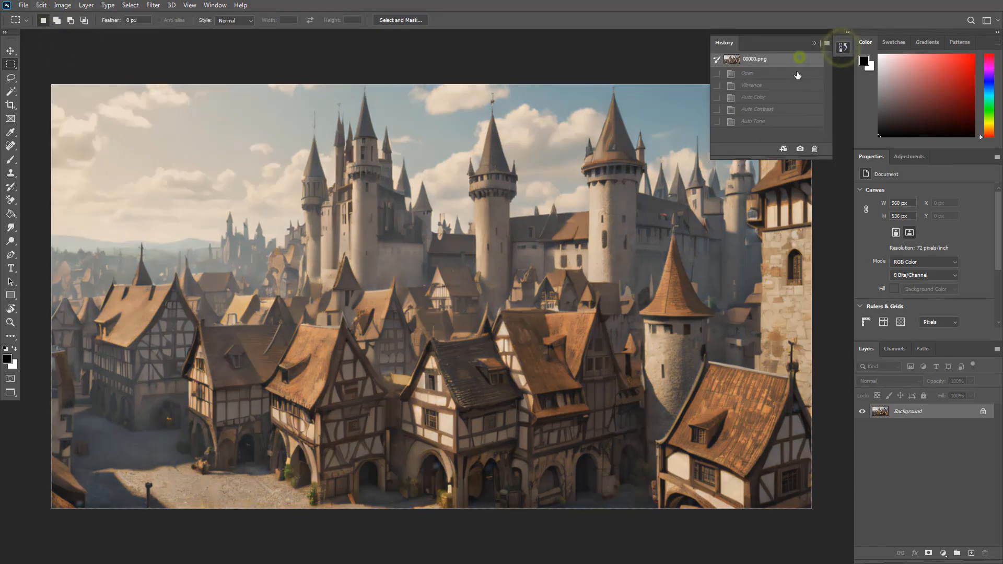
{"action": "left_click", "coordinate": [789, 122]}
{"action": "left_click", "coordinate": [773, 59]}
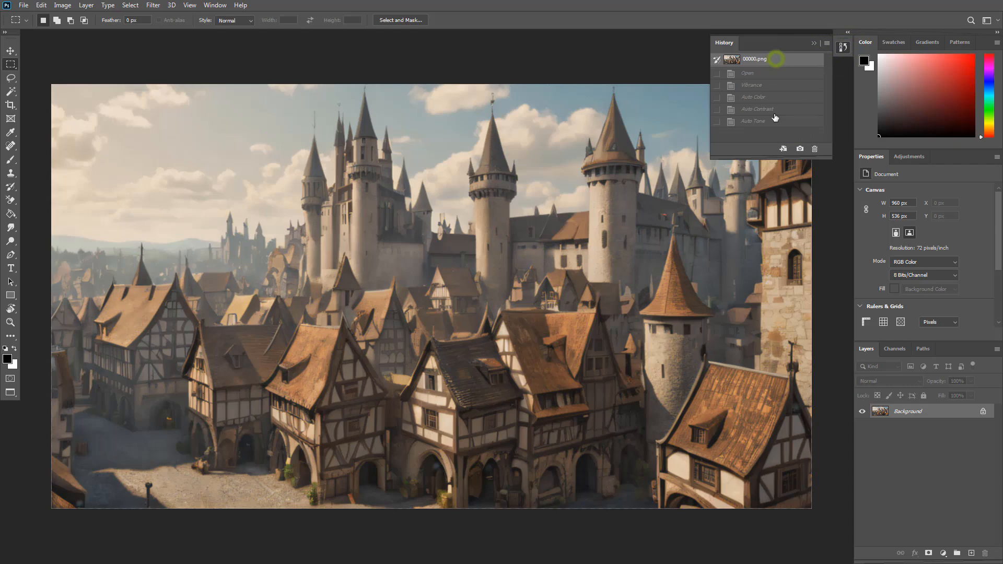
{"action": "left_click", "coordinate": [774, 122]}
{"action": "left_click", "coordinate": [773, 58]}
{"action": "left_click", "coordinate": [776, 121]}
{"action": "left_click", "coordinate": [842, 47]}
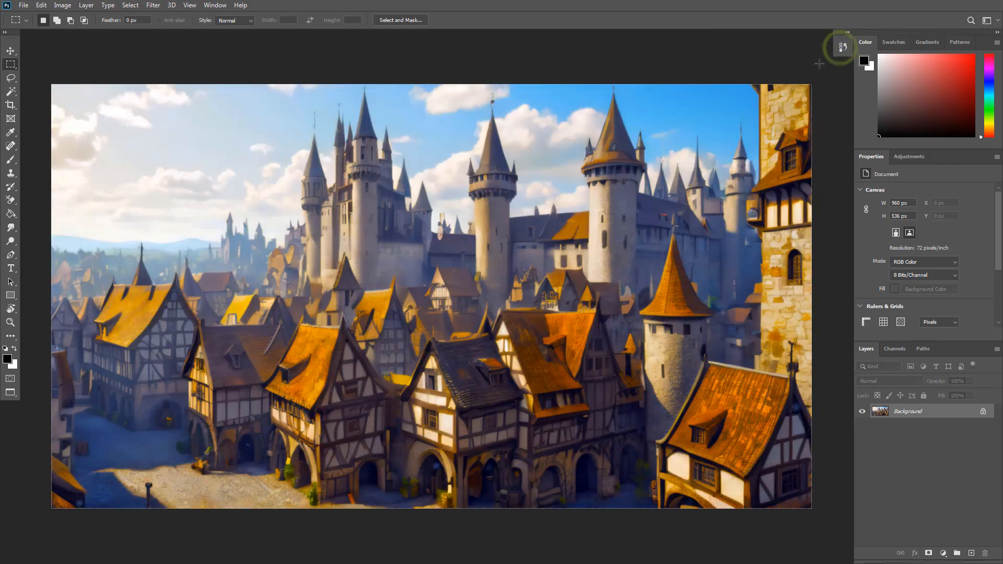